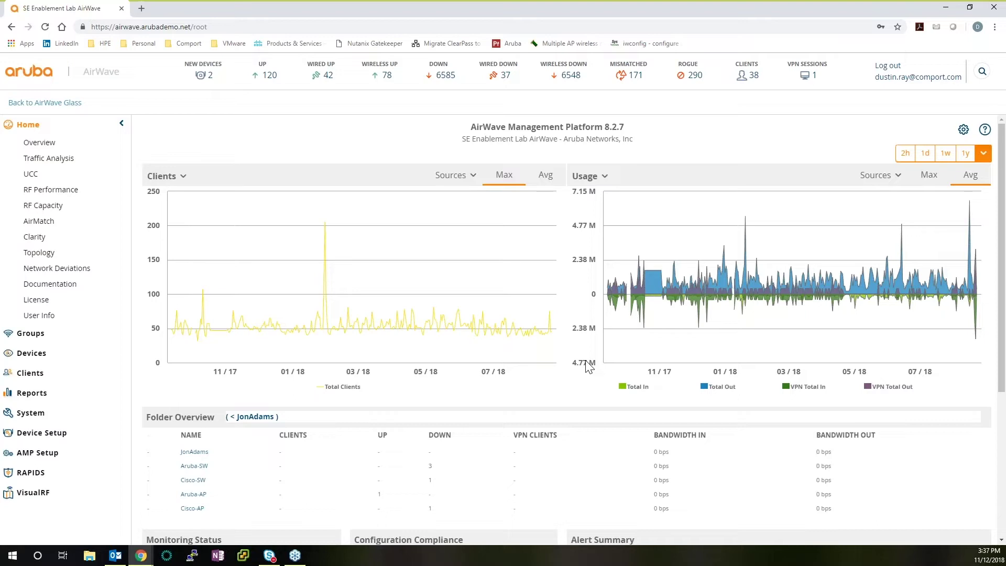
Limit the Clients and Usage charts to the last two hours (13:45–15:30), leaving the date picker closed
mouse_move(729, 336)
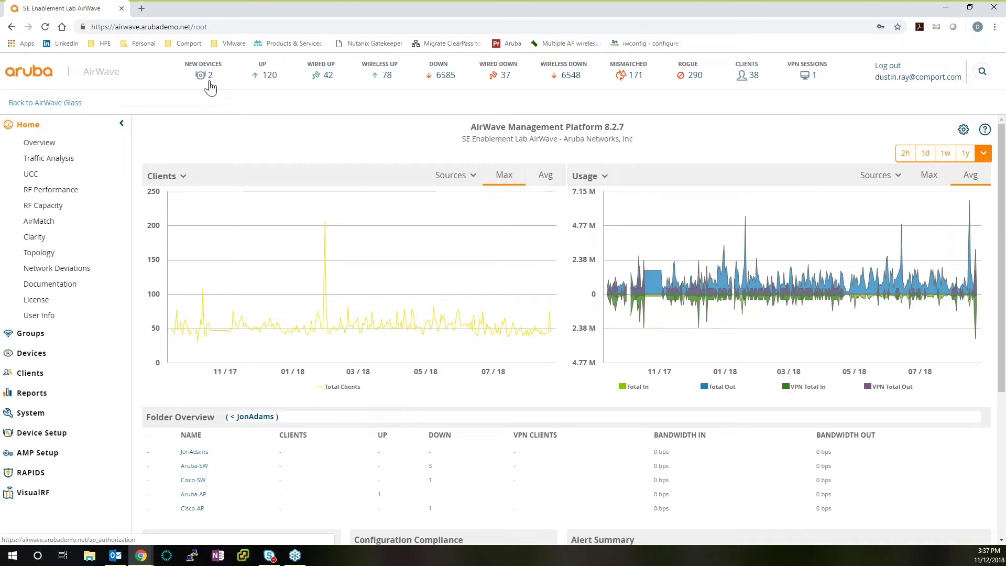
mouse_move(270, 84)
mouse_move(389, 82)
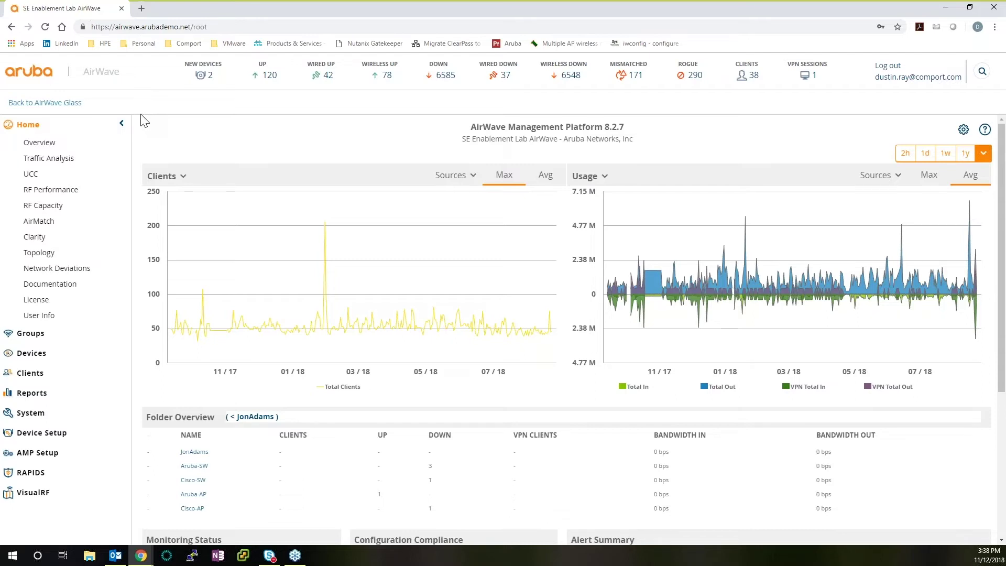
click(906, 154)
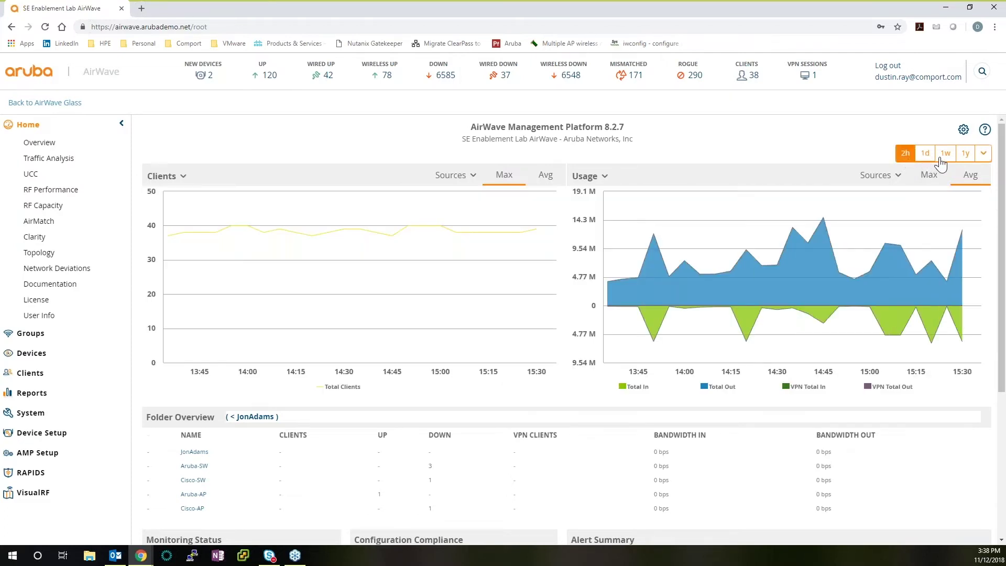
click(984, 154)
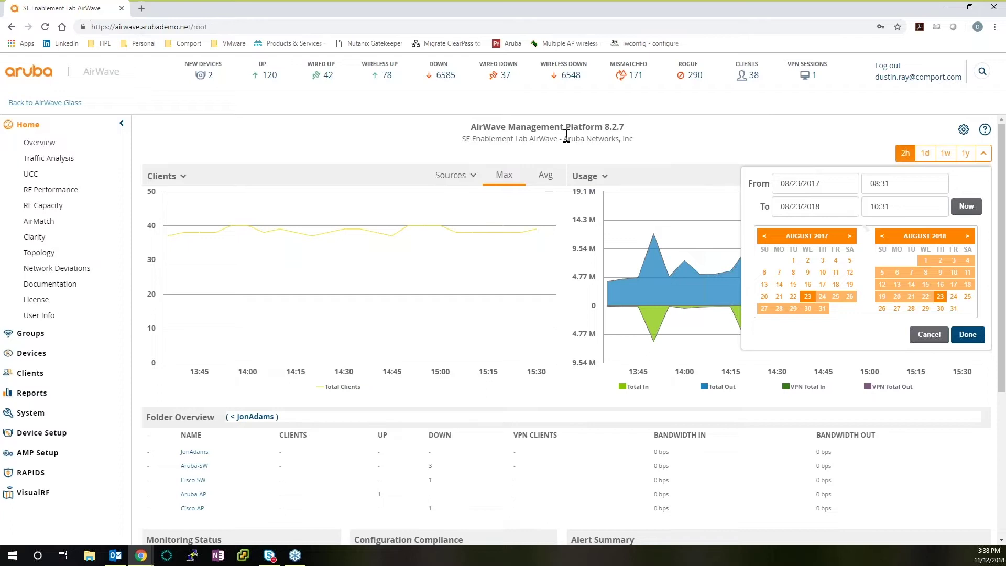
click(984, 153)
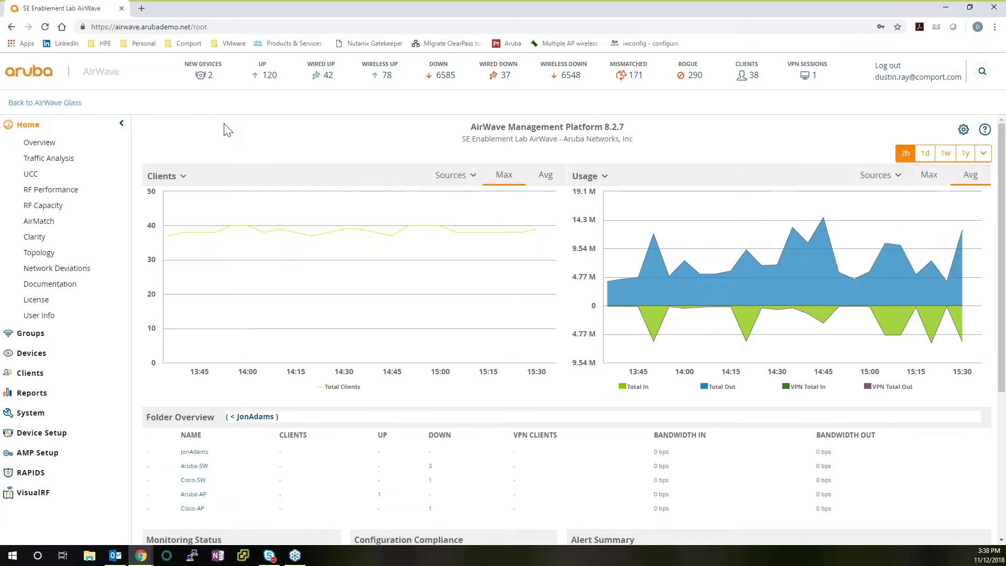
Switch the Clients chart to Avg values with VPN Total Clients as the only source, dropping Total Clients
scroll(224, 129, down, 1)
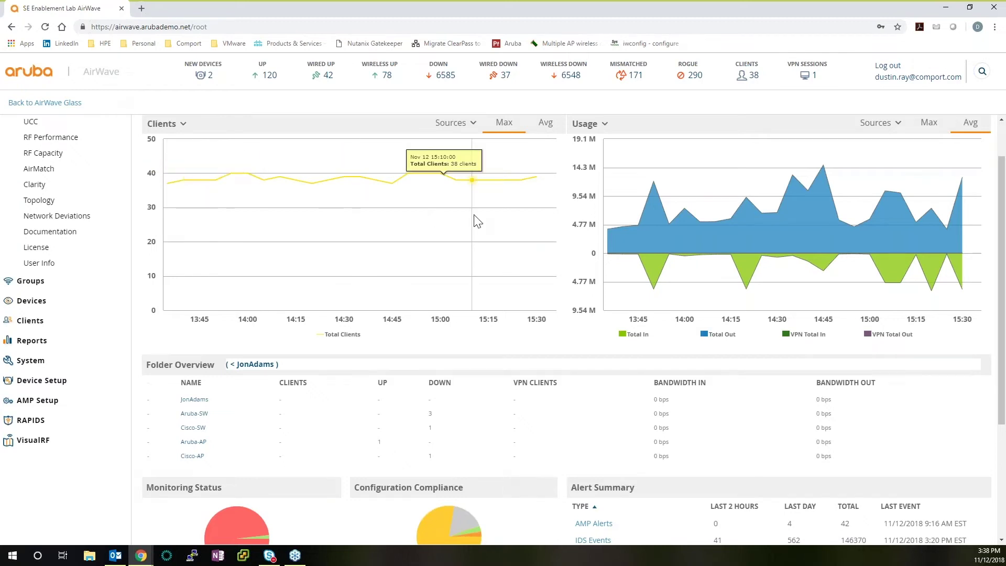
scroll(577, 262, up, 1)
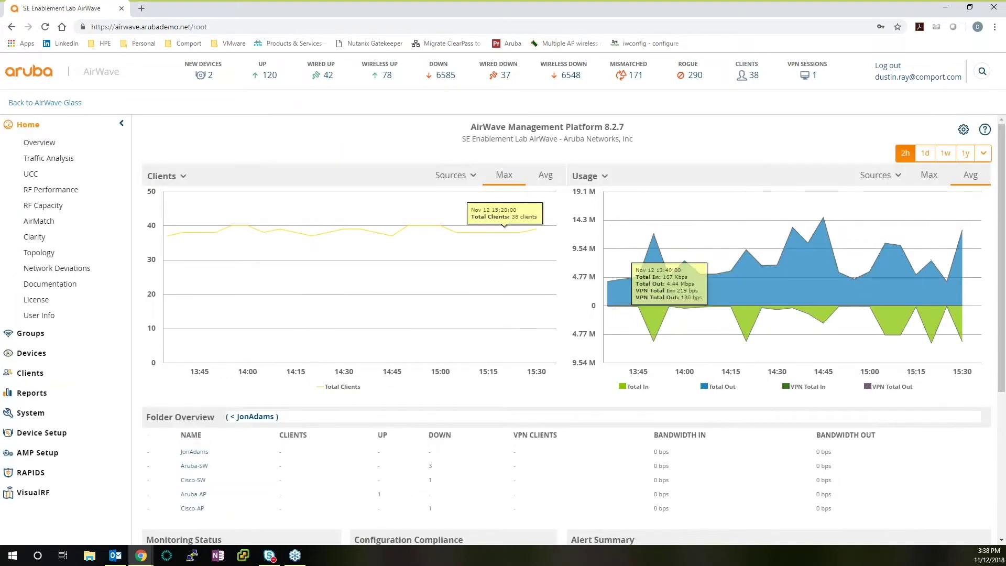
click(545, 179)
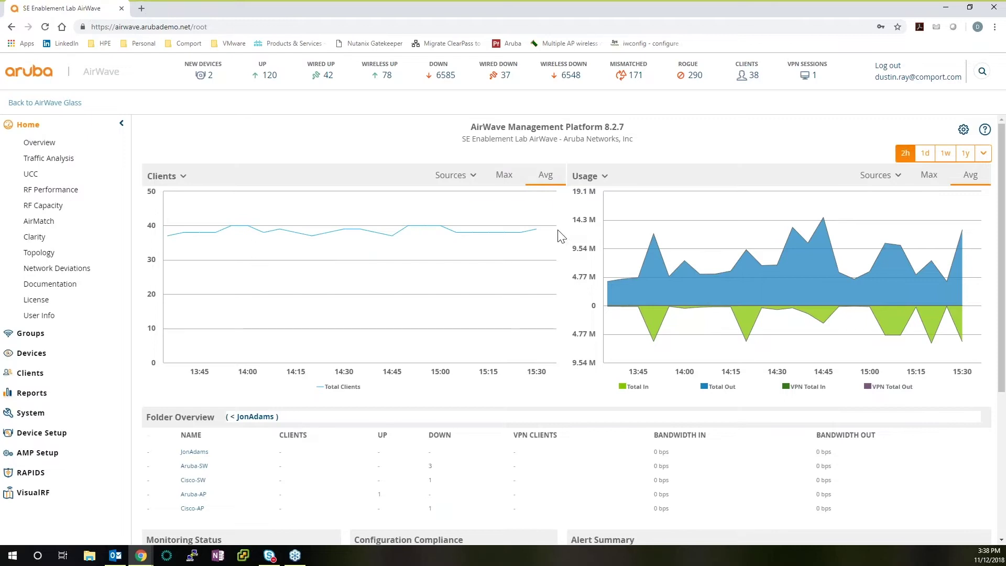
click(474, 177)
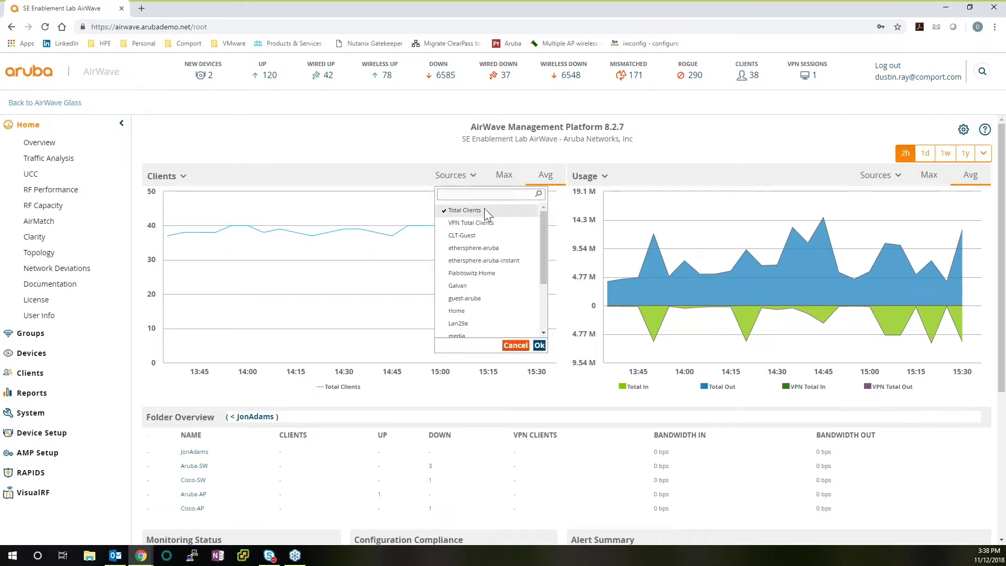
mouse_move(545, 226)
mouse_down()
mouse_move(542, 277)
mouse_move(545, 210)
mouse_up()
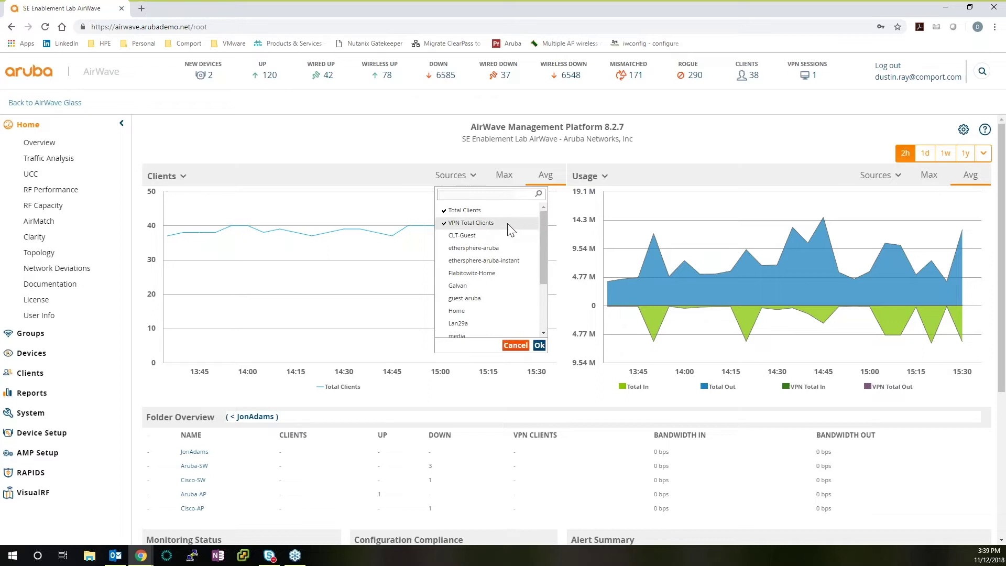
click(468, 212)
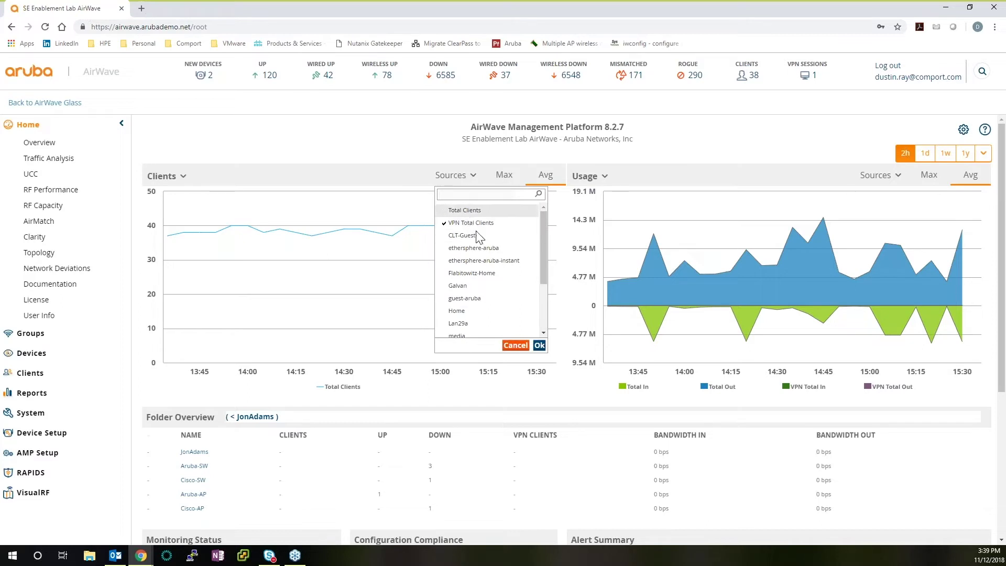
click(540, 345)
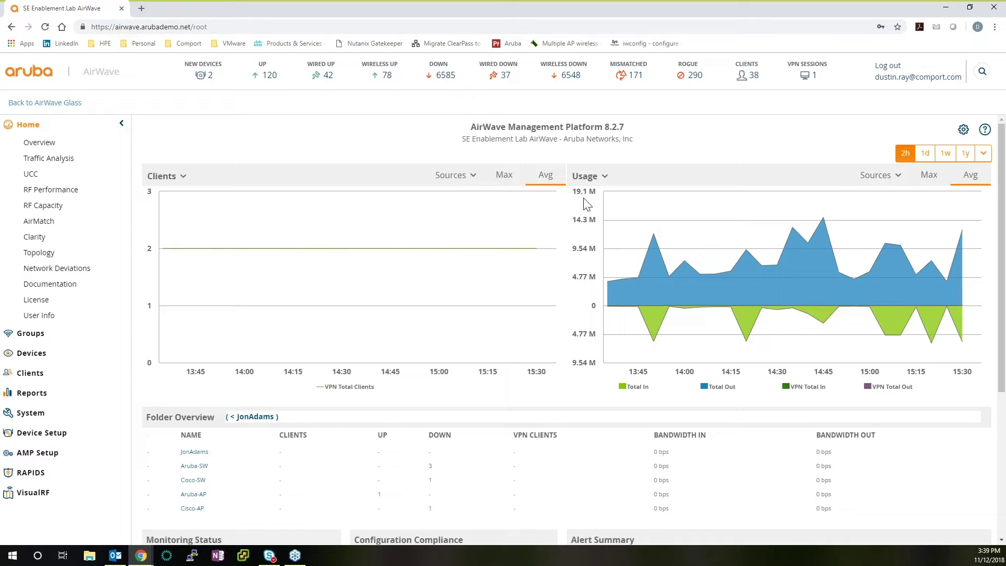
Check the Usage chart's sources unchanged, then scroll down to see 6585 of 6705 devices down and 171 mismatched
click(887, 178)
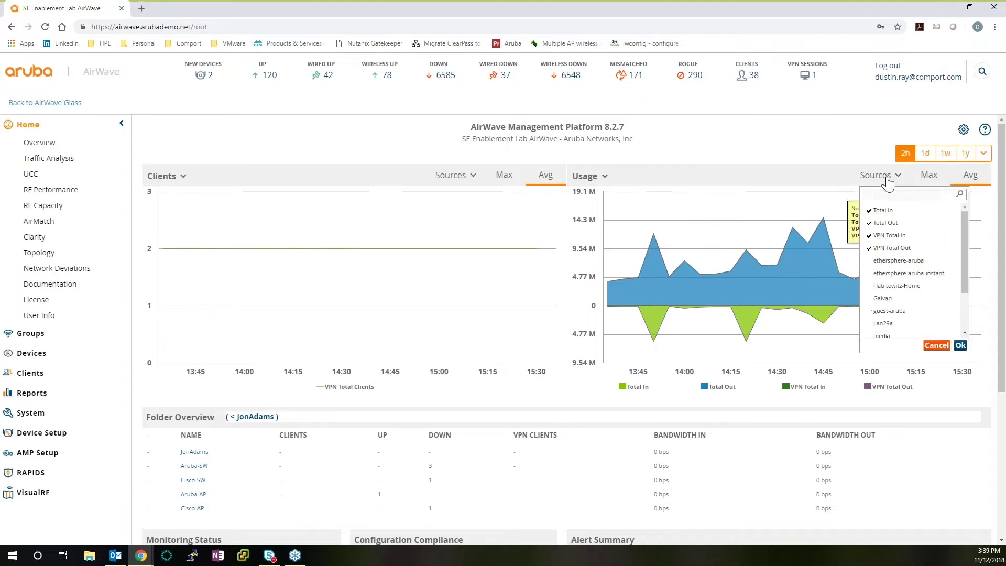
click(888, 178)
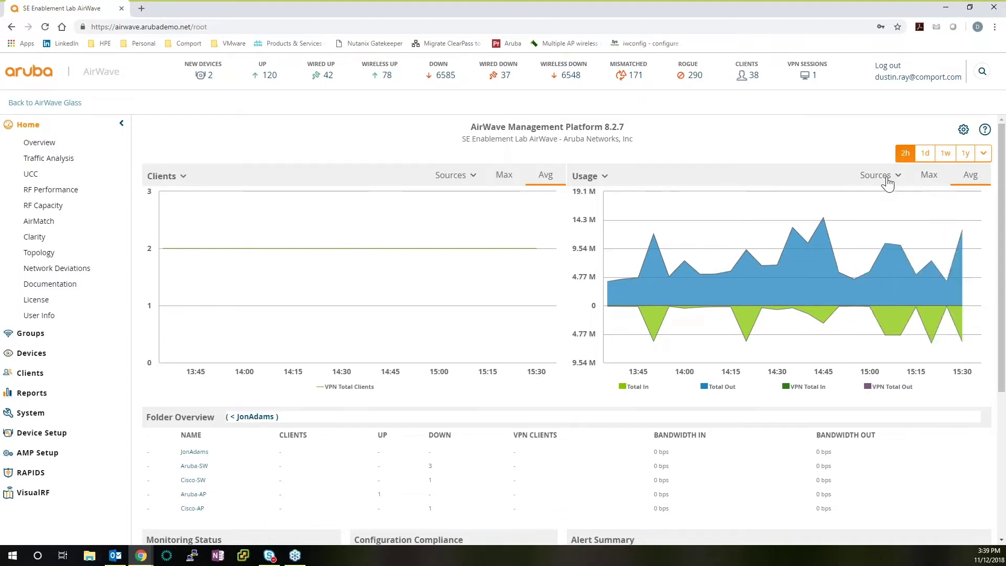
drag(1003, 212, 1003, 373)
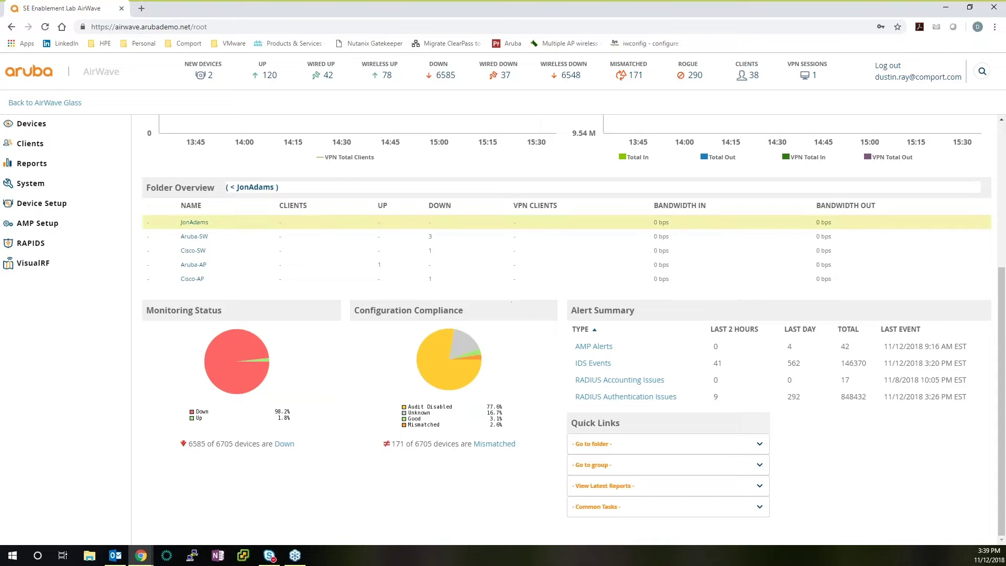
Expand the Device Setup section in the sidebar
scroll(166, 209, up, 5)
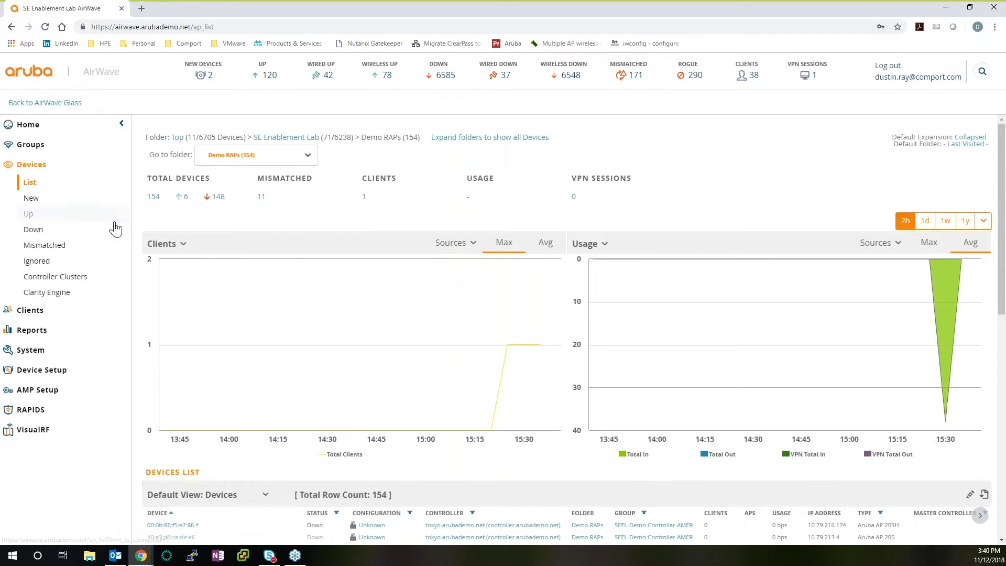
scroll(114, 226, down, 1)
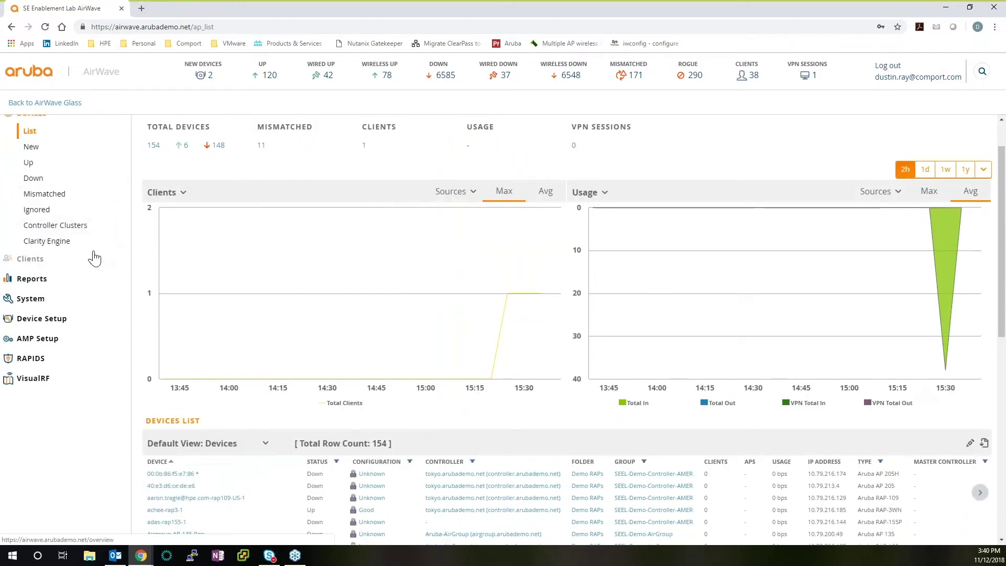
scroll(94, 256, up, 1)
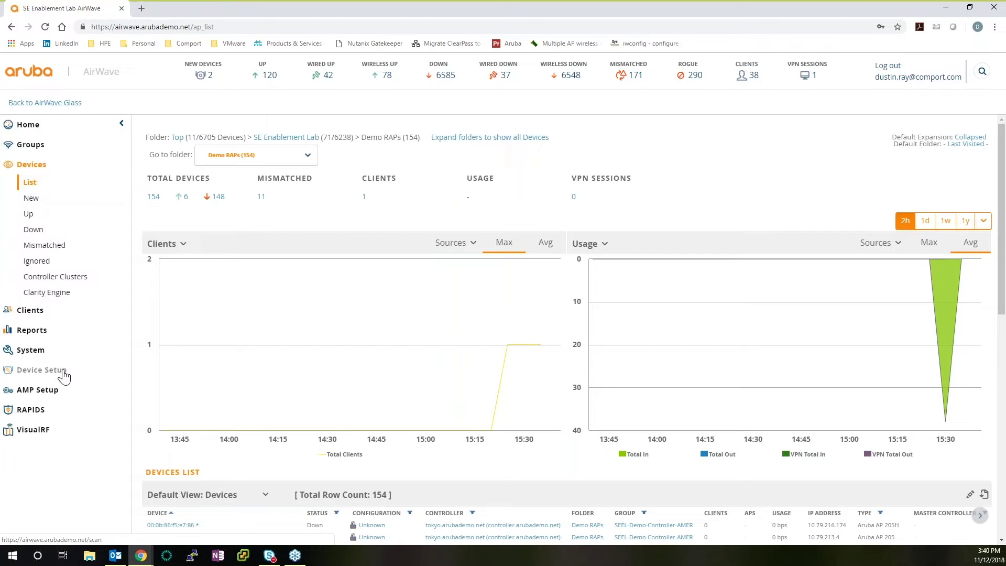
click(62, 374)
Open the Device Setup Add page and scroll through the list of addable device types
click(37, 284)
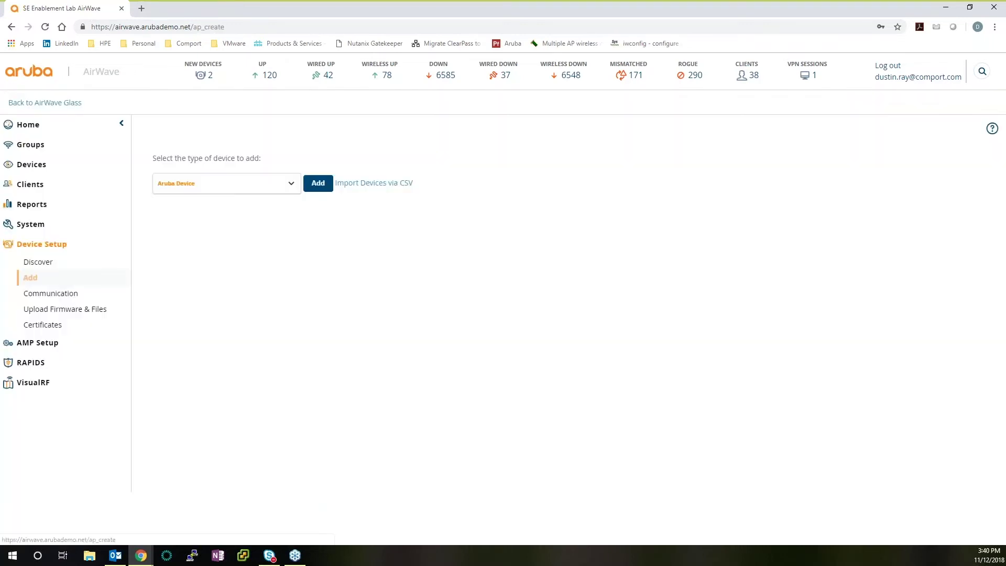
click(288, 188)
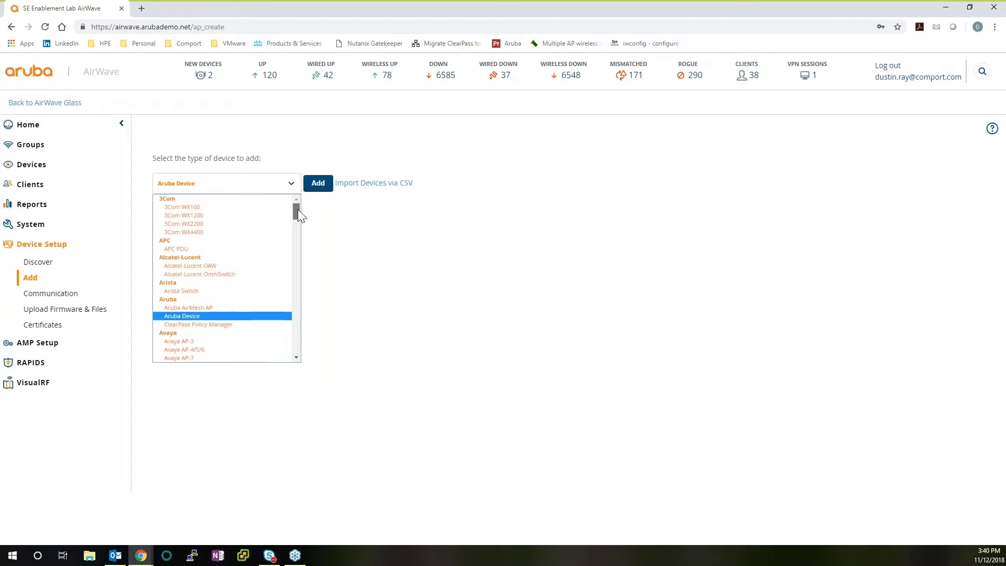
mouse_move(298, 210)
mouse_down()
mouse_move(300, 231)
mouse_move(299, 205)
mouse_up()
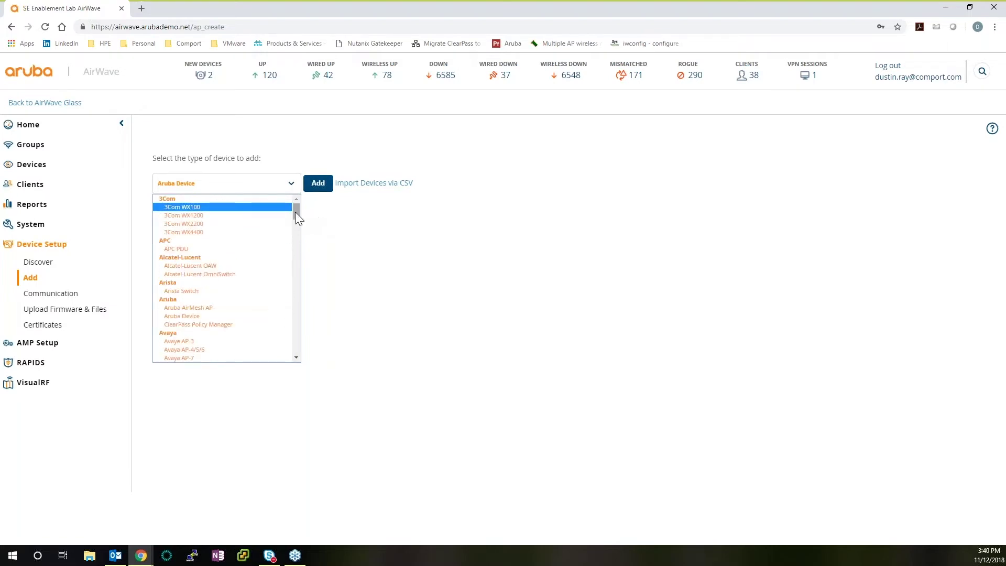
drag(294, 211, 297, 346)
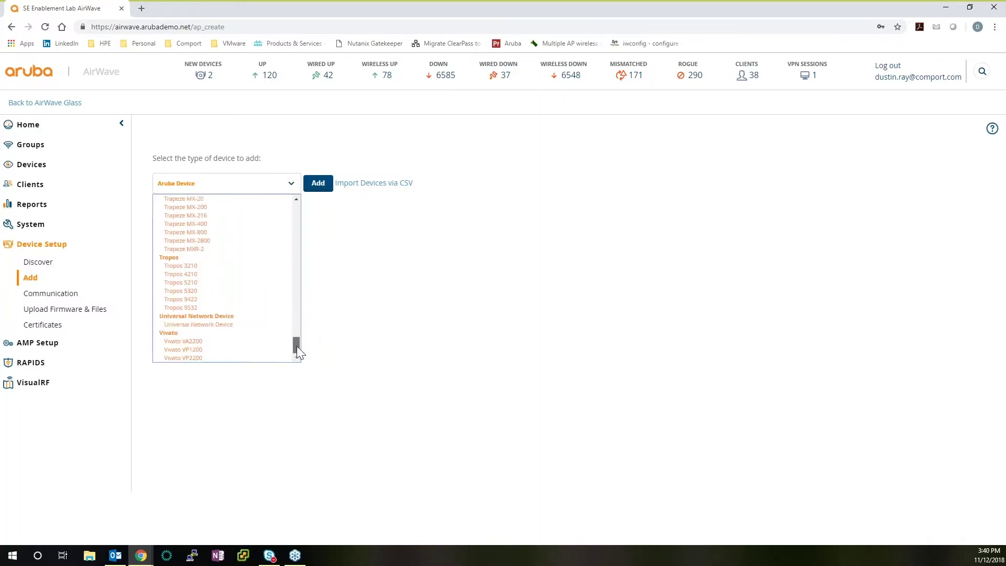
Close the type list, view the Import Devices via CSV form, then go to Device Setup > Discover
click(345, 292)
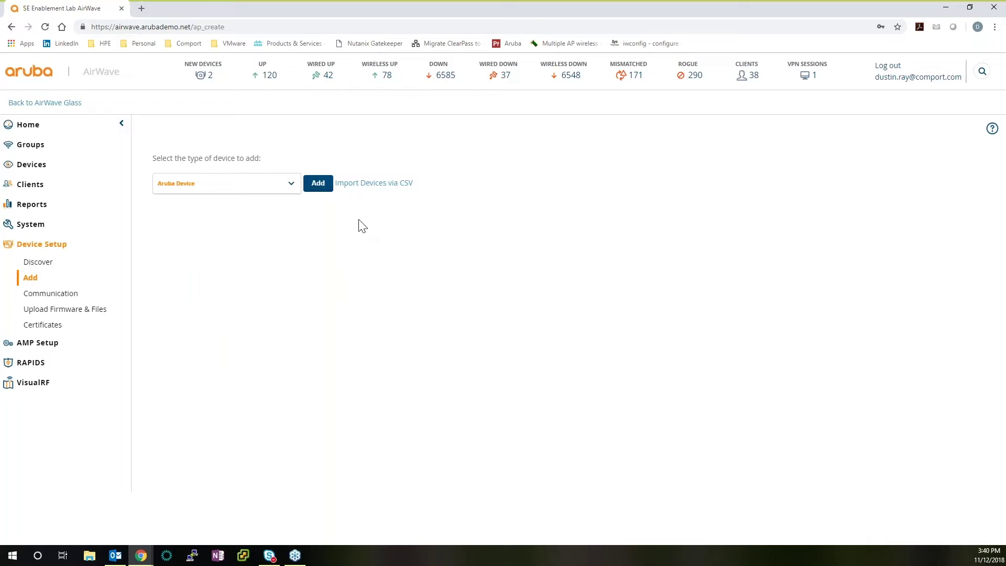
click(386, 191)
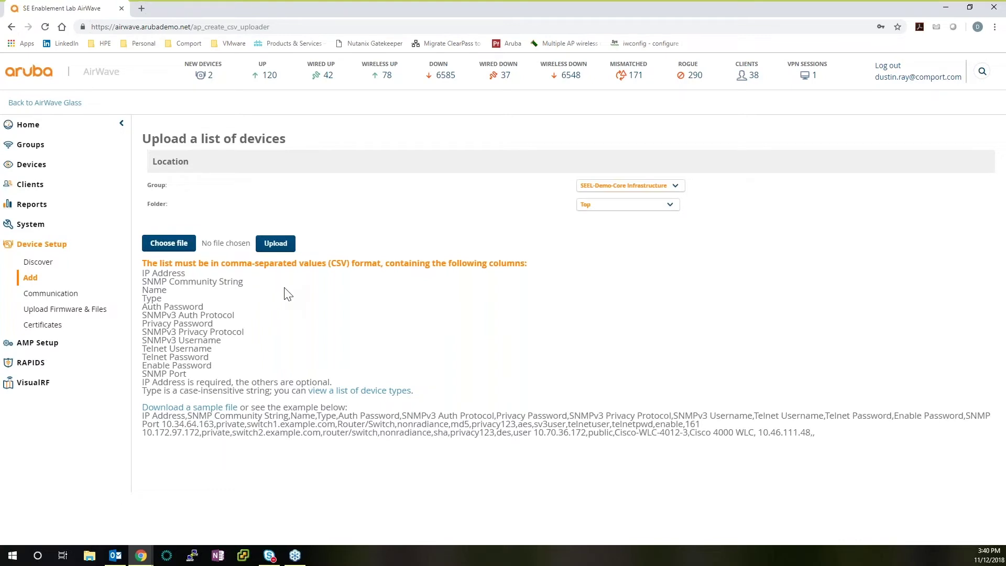
click(40, 264)
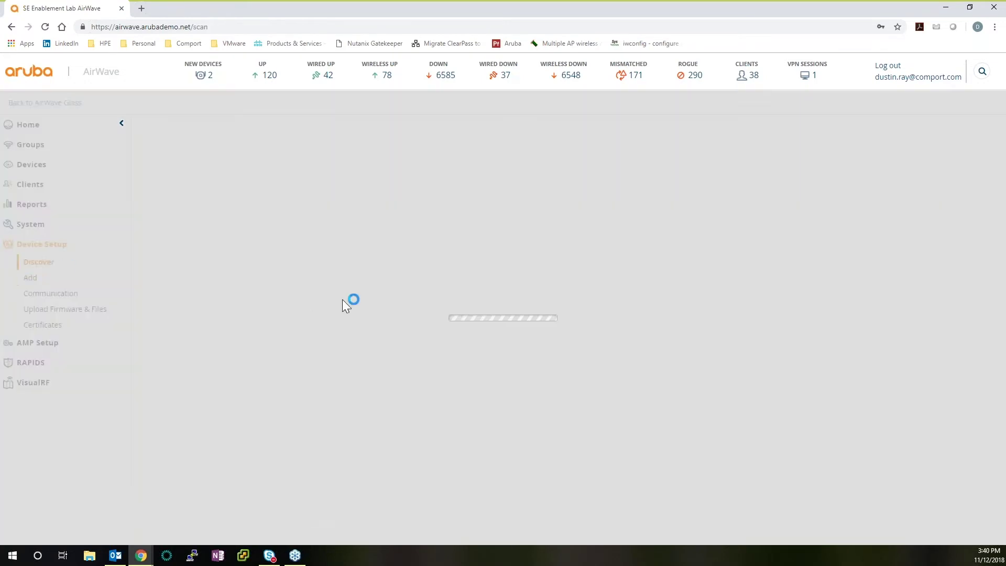
scroll(369, 267, down, 1)
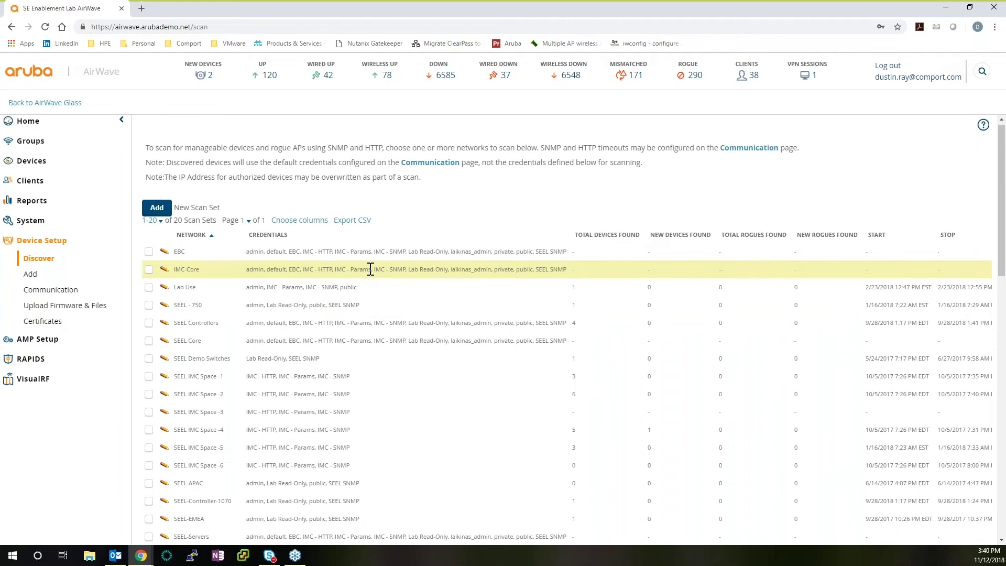
scroll(370, 269, down, 2)
scroll(371, 270, up, 1)
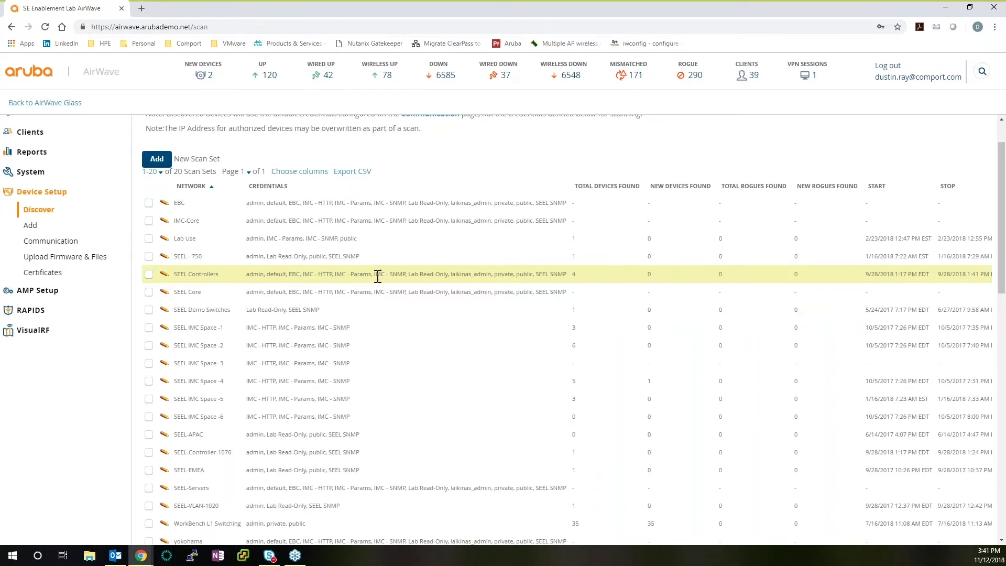
scroll(378, 278, down, 2)
scroll(380, 288, down, 2)
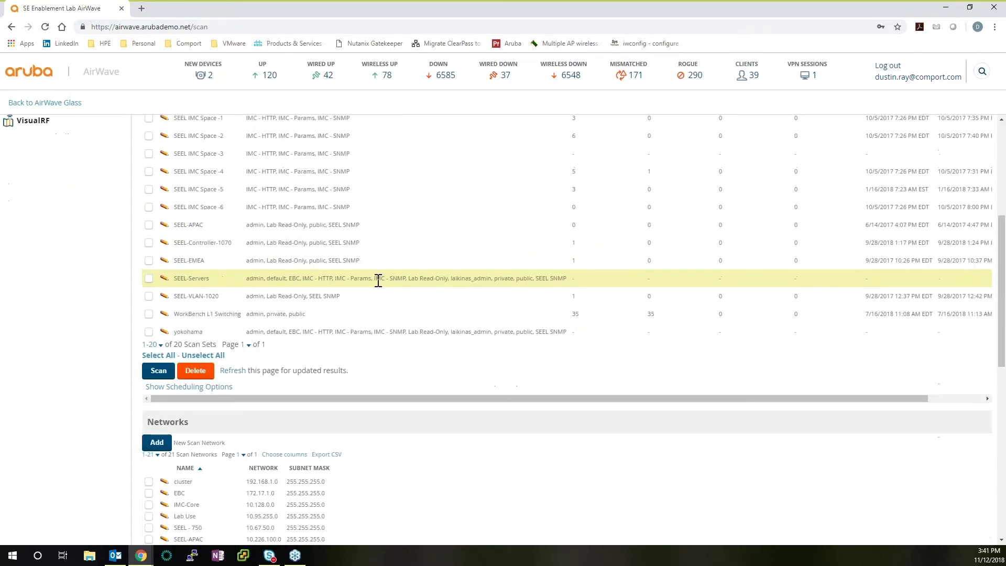
scroll(377, 281, up, 4)
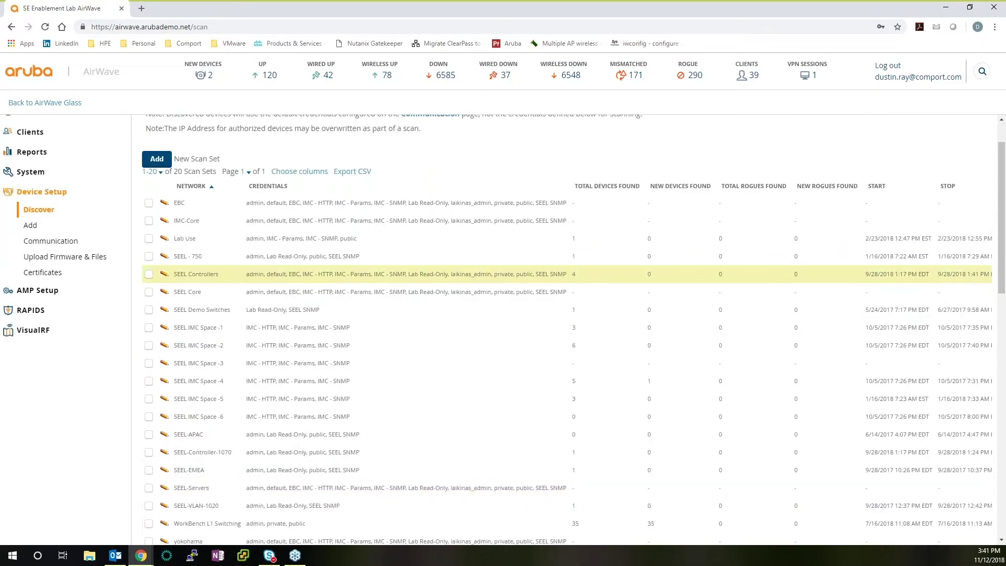
scroll(375, 289, up, 1)
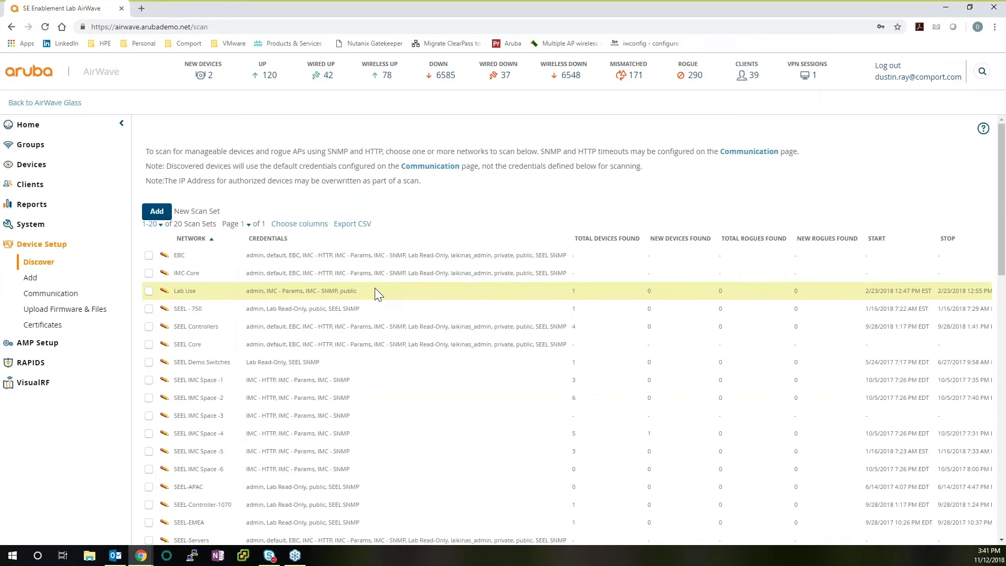
scroll(376, 286, down, 1)
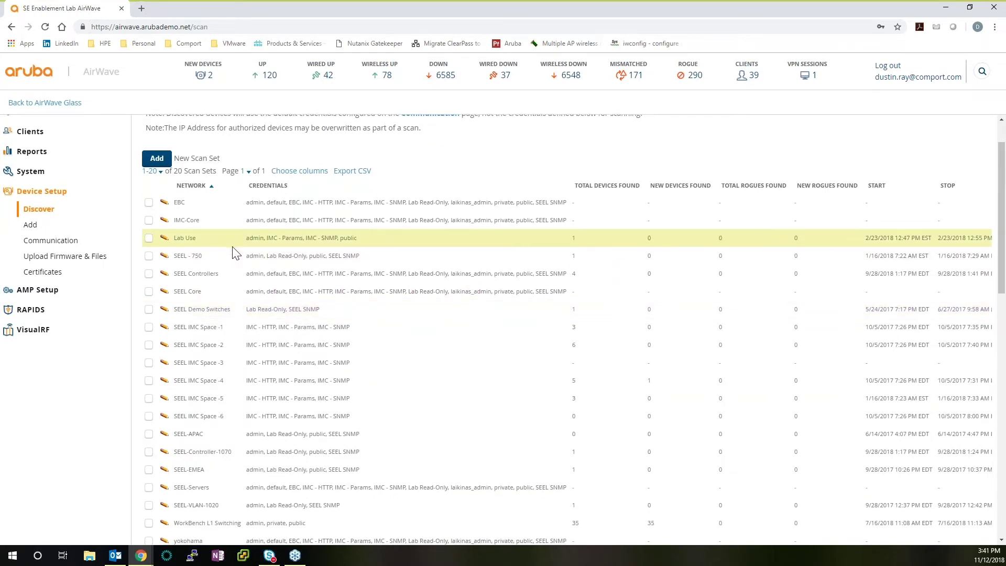
scroll(235, 252, down, 1)
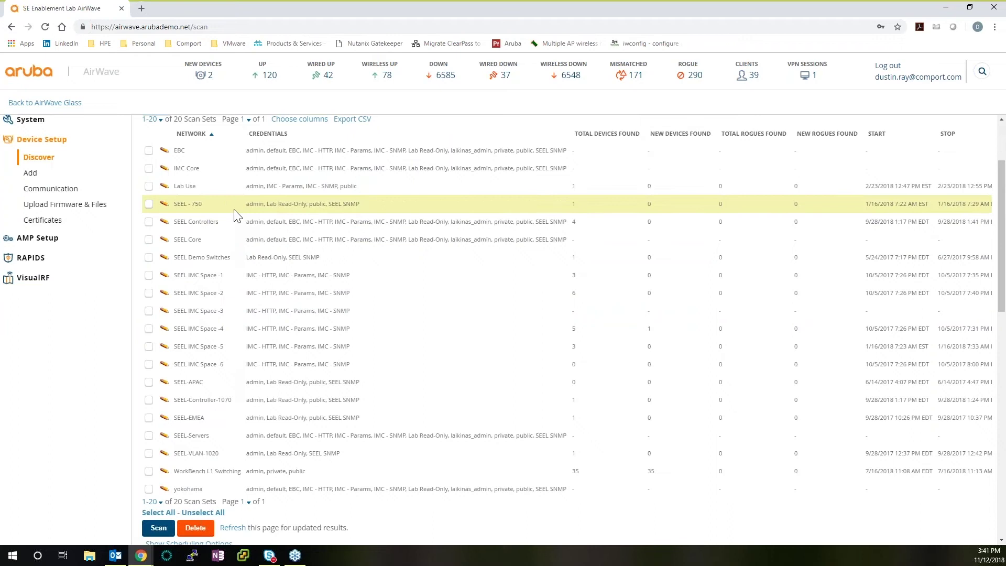
scroll(235, 214, down, 9)
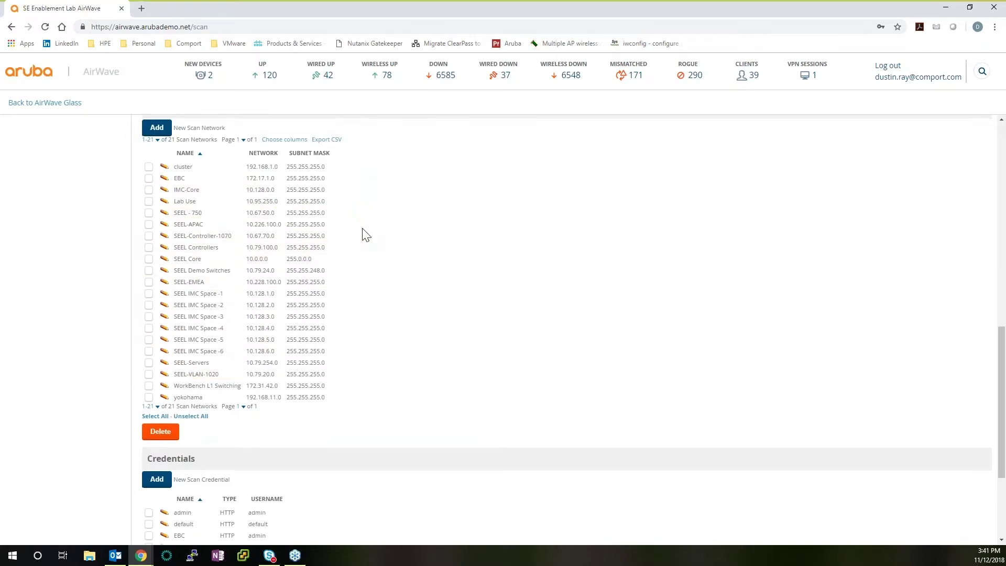
scroll(364, 233, down, 3)
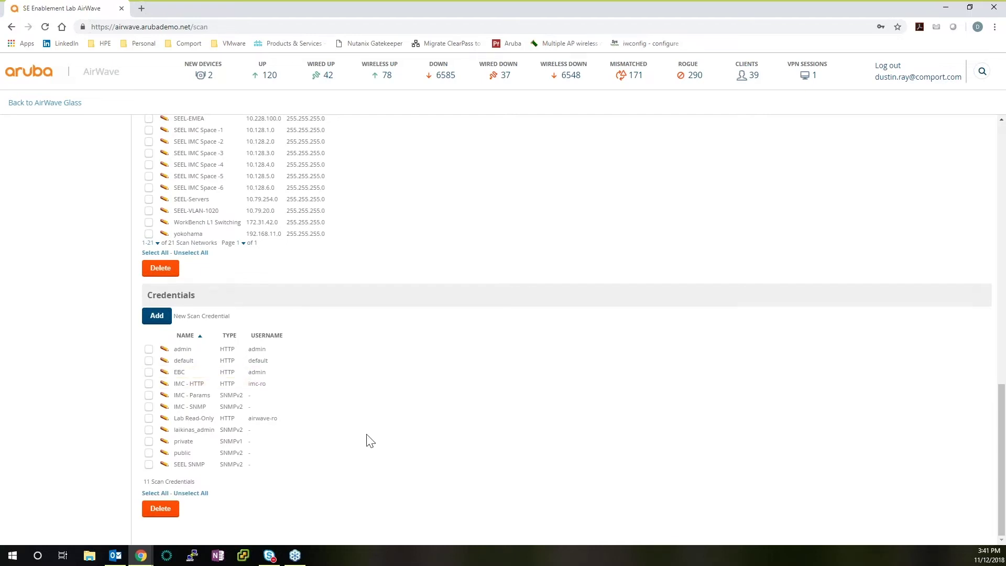
scroll(369, 440, up, 3)
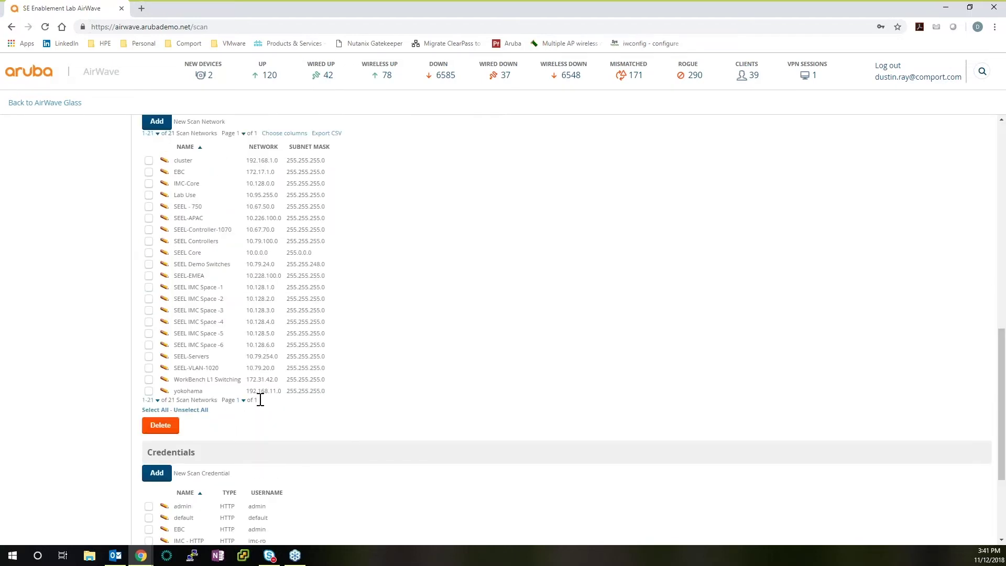
scroll(311, 408, down, 3)
scroll(310, 407, up, 3)
scroll(315, 408, up, 5)
scroll(361, 415, up, 4)
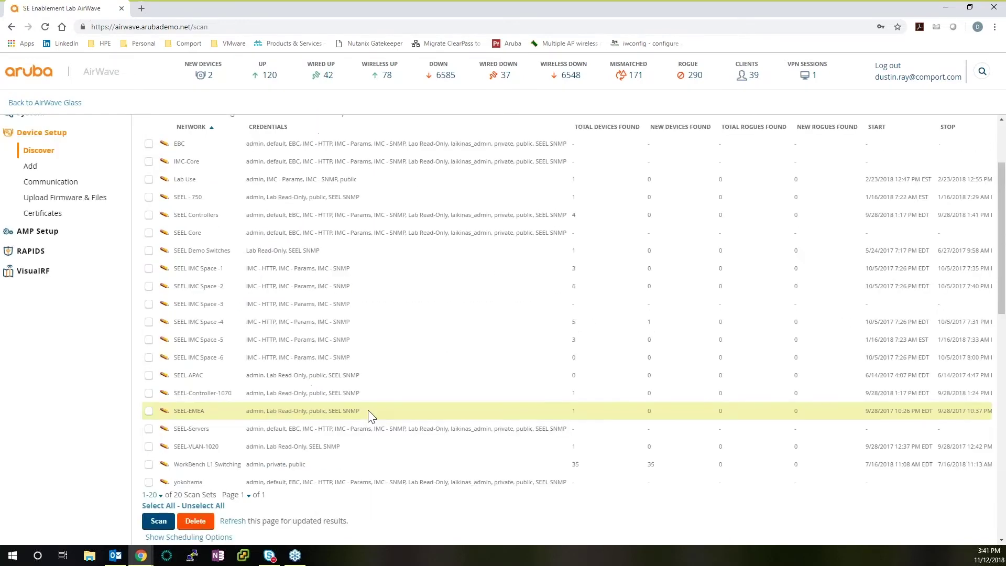
scroll(371, 416, up, 2)
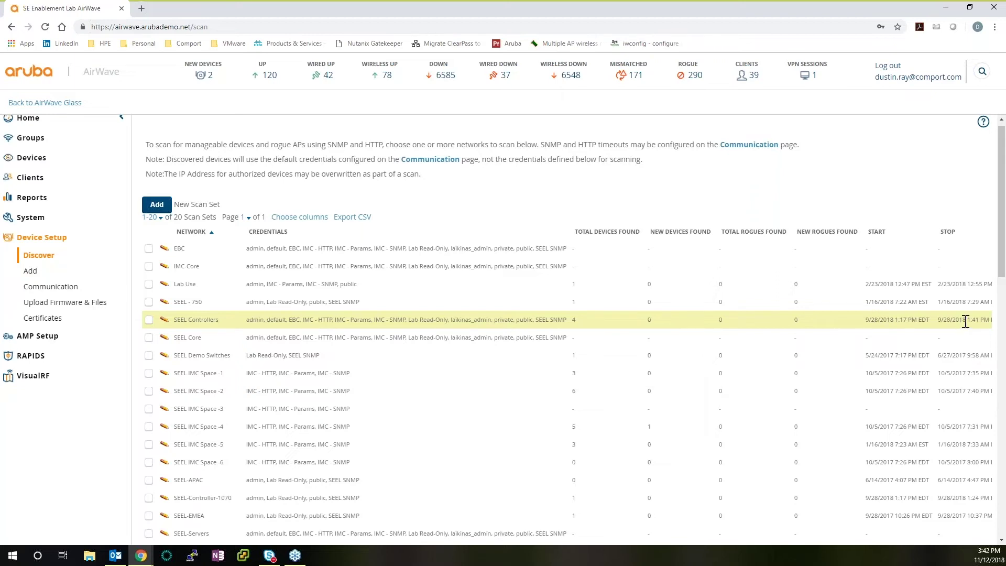
Scroll the Discover page, then return Home to the two-hour Clients and Usage charts
scroll(346, 246, down, 3)
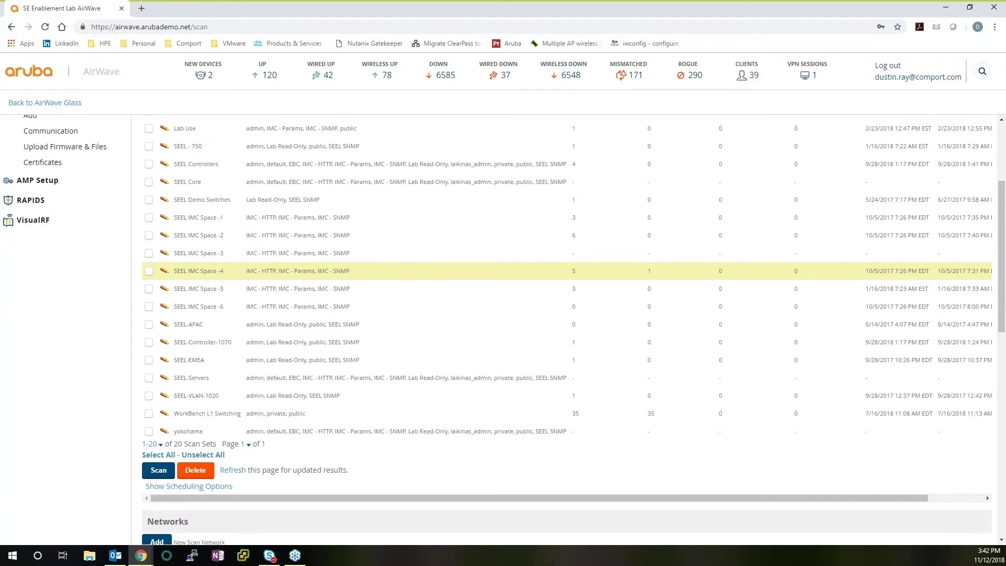
scroll(225, 199, up, 3)
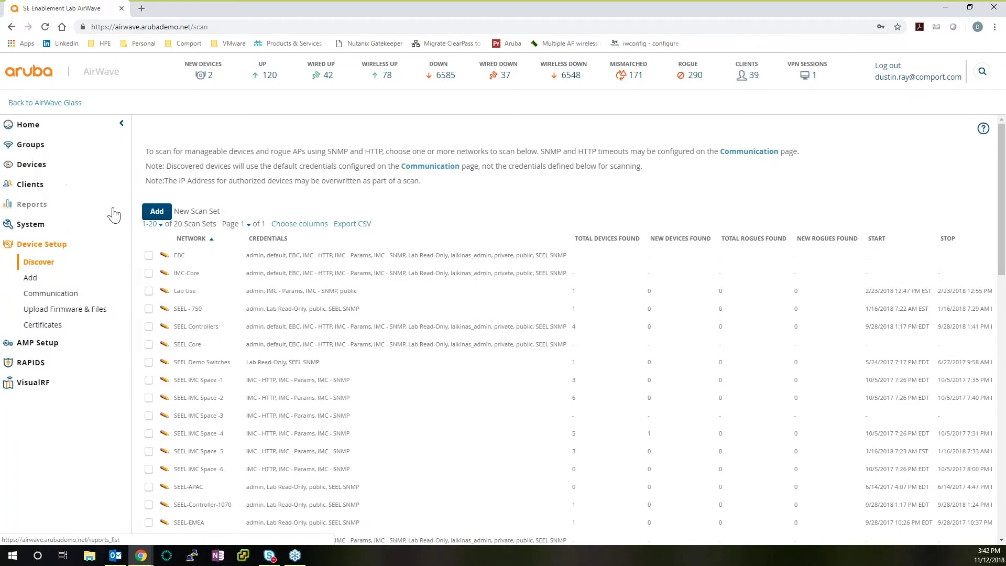
click(28, 124)
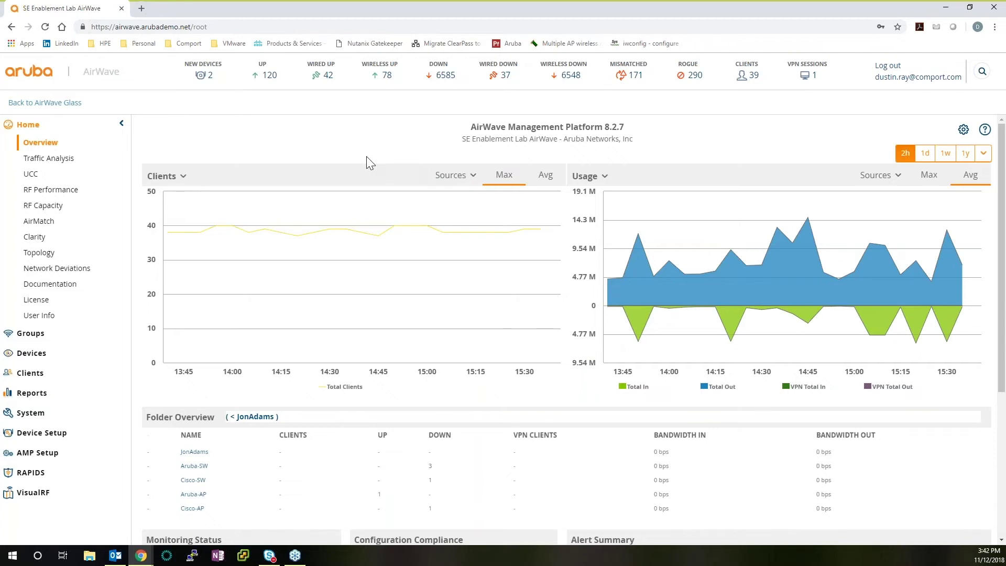
Open Clarity and set it to 1d: 1% association, 4% authentication, 0% DHCP, 6% DNS failures
click(35, 239)
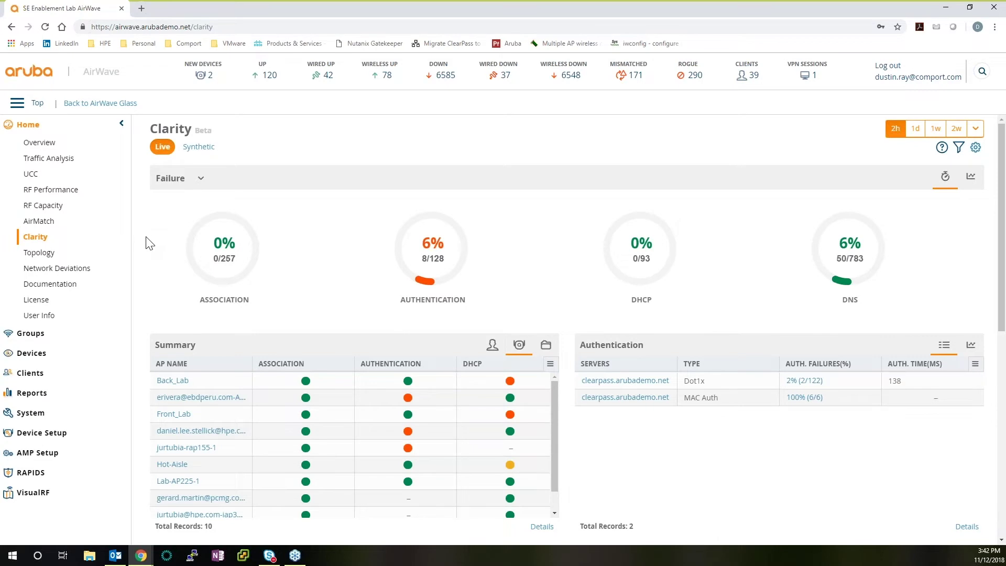
scroll(152, 242, down, 1)
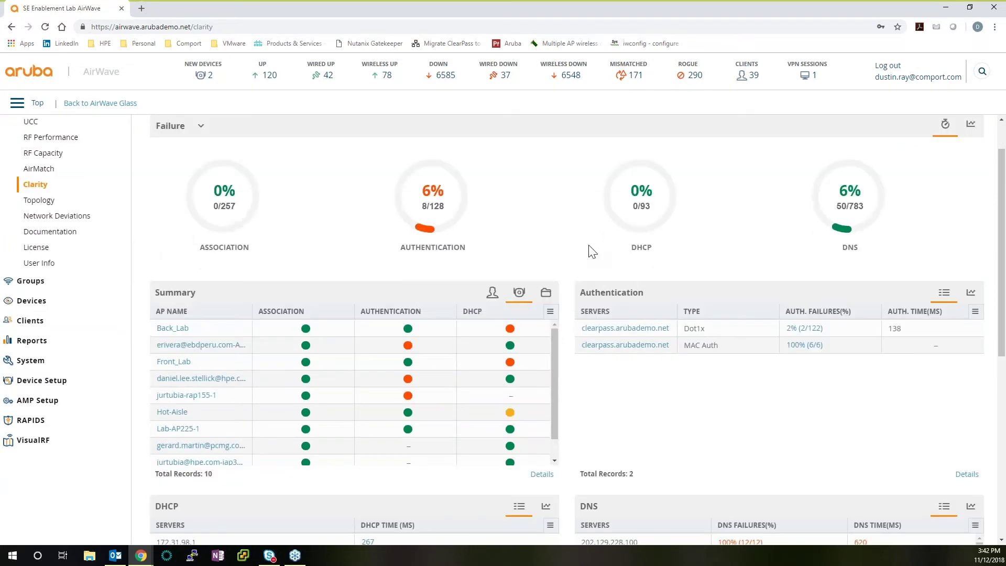
scroll(590, 250, up, 1)
click(915, 132)
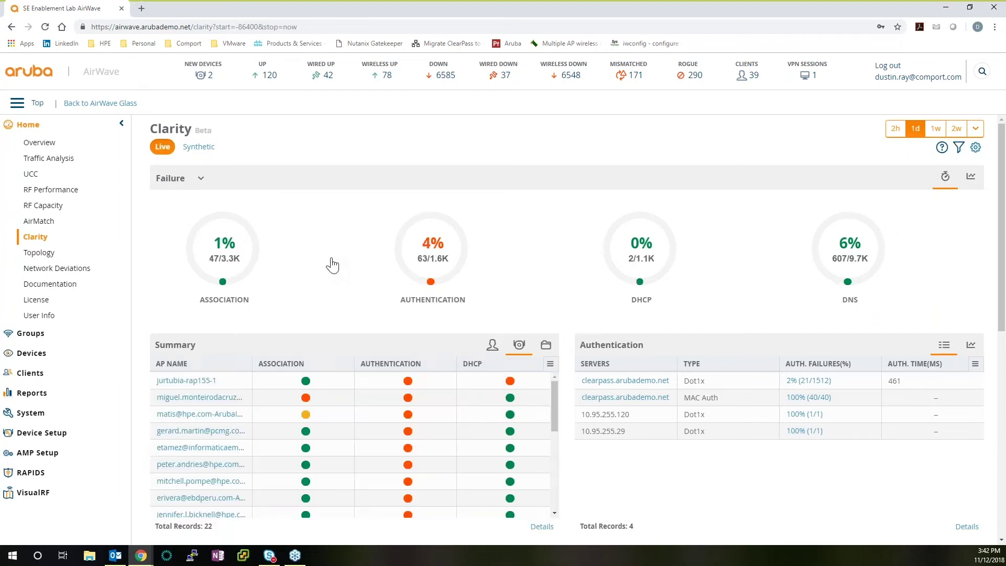
Inspect the Clarity gauges and Summary, then switch the Summary to 25 records by client MAC
mouse_move(252, 270)
mouse_move(439, 303)
scroll(702, 296, down, 1)
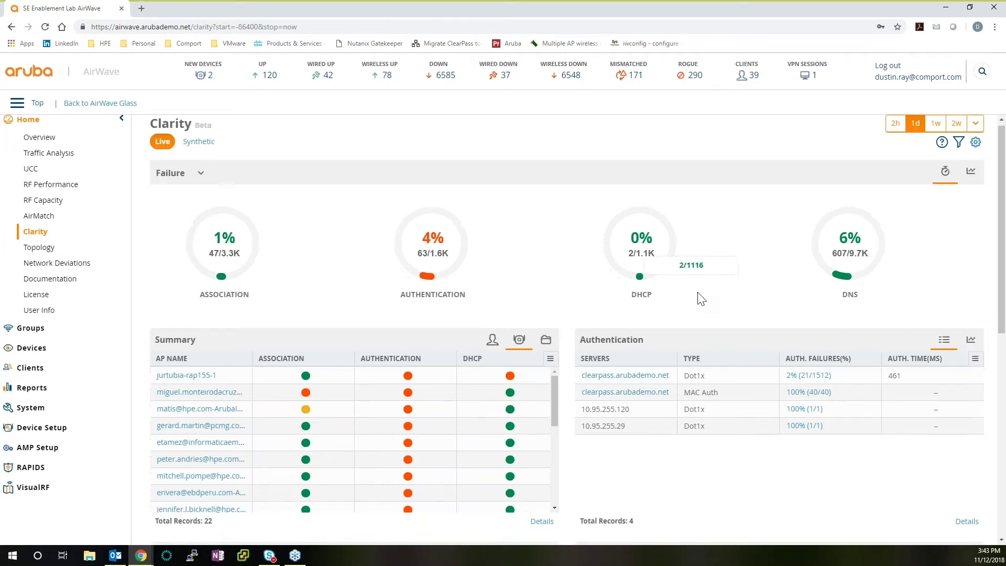
scroll(703, 297, down, 1)
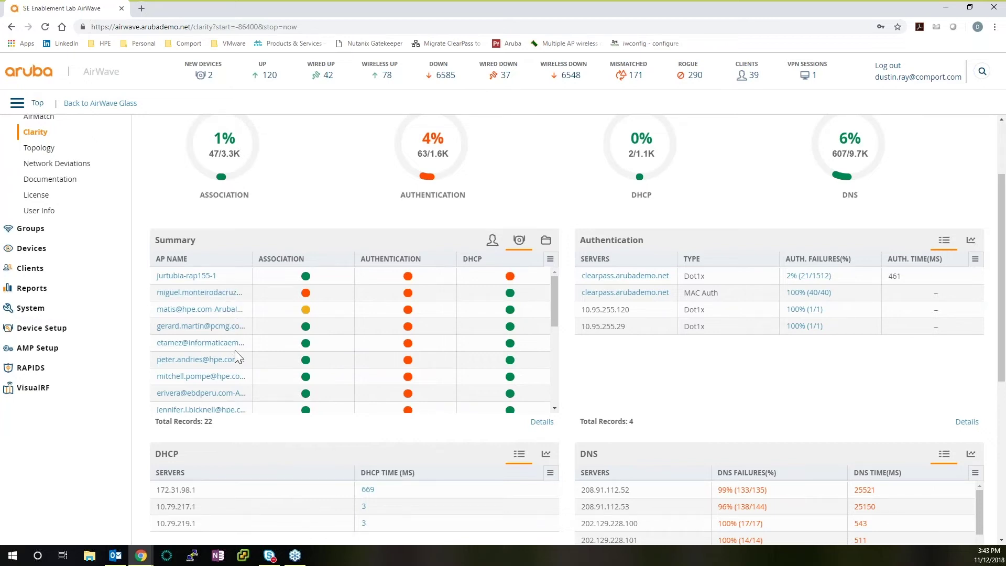
scroll(235, 350, down, 1)
scroll(240, 367, up, 1)
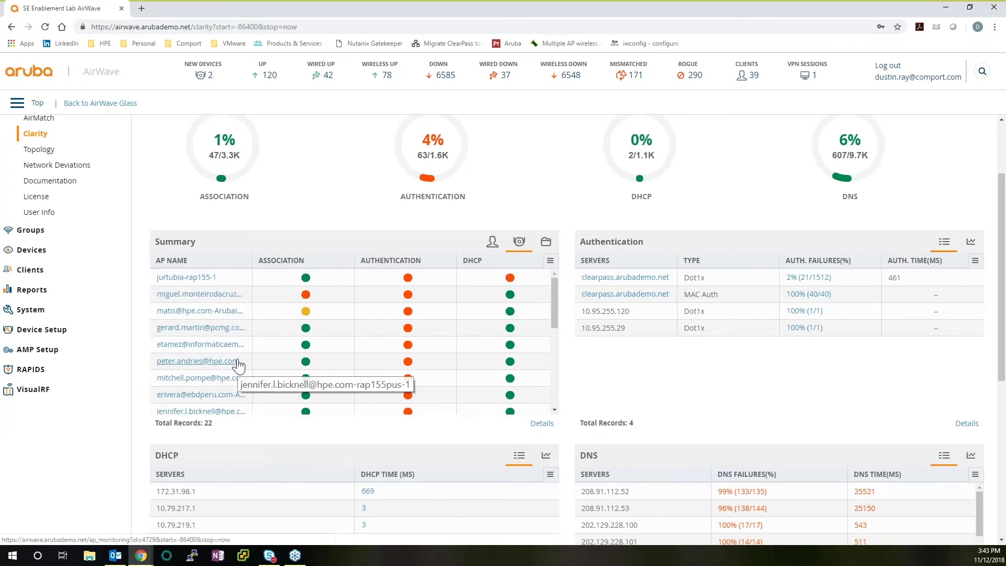
scroll(234, 357, up, 1)
mouse_move(338, 355)
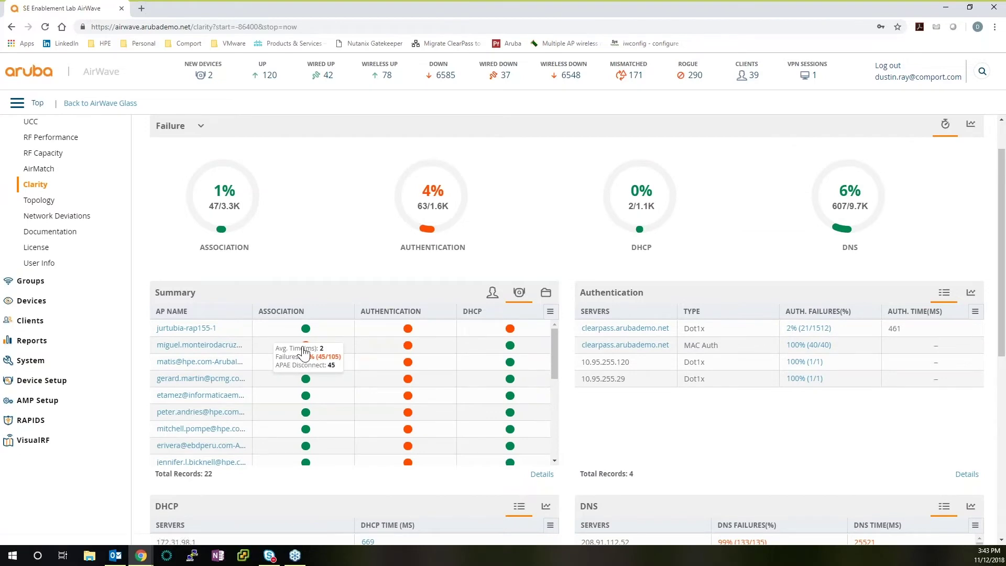
click(491, 294)
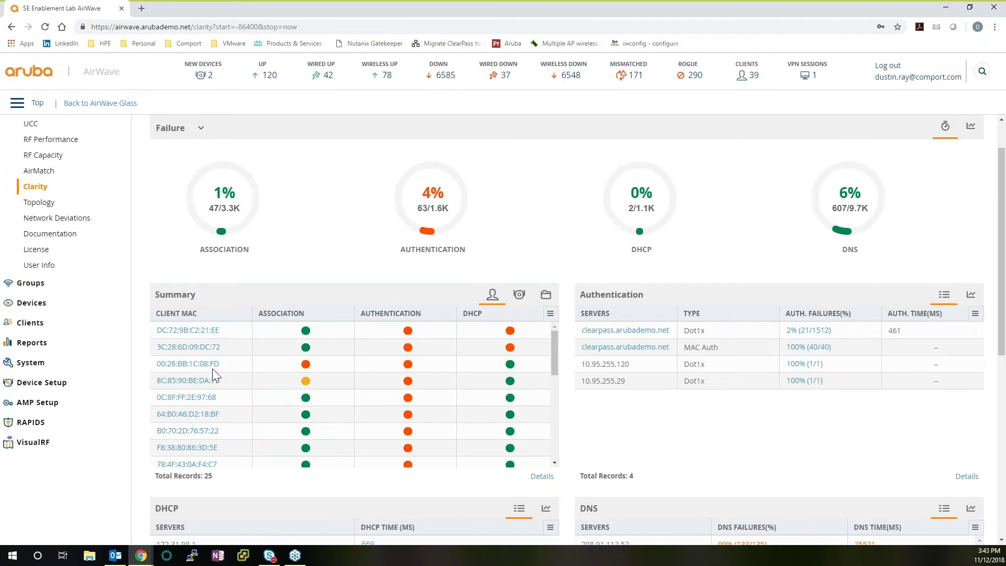
Switch the Summary back to AP view and open the first AP's authentication client details
scroll(213, 369, up, 1)
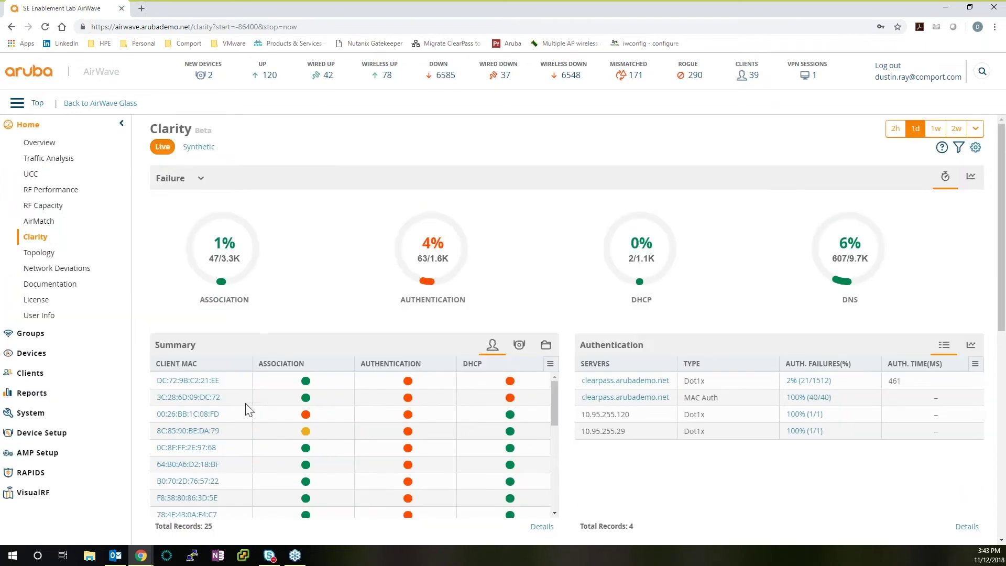
click(519, 348)
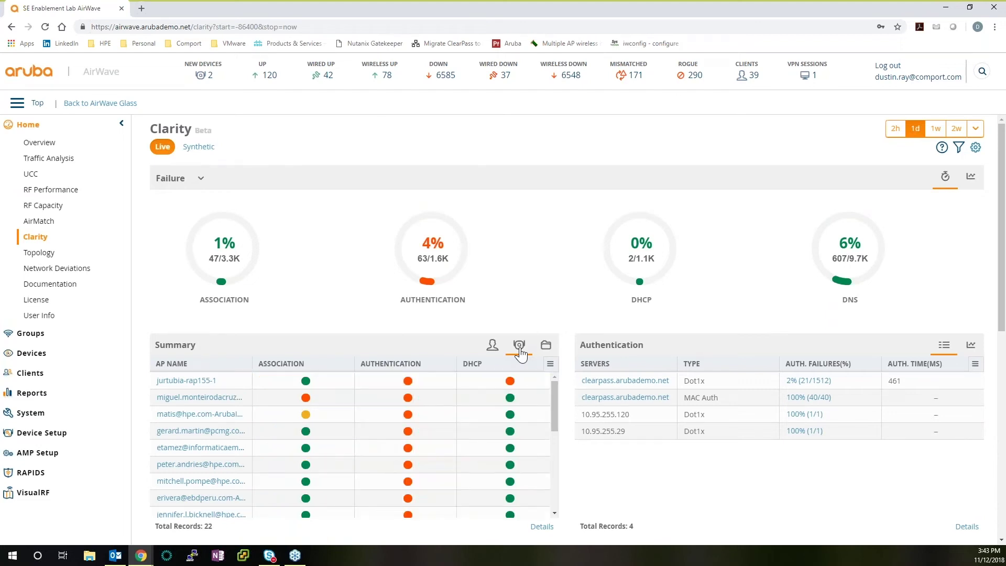
mouse_move(432, 407)
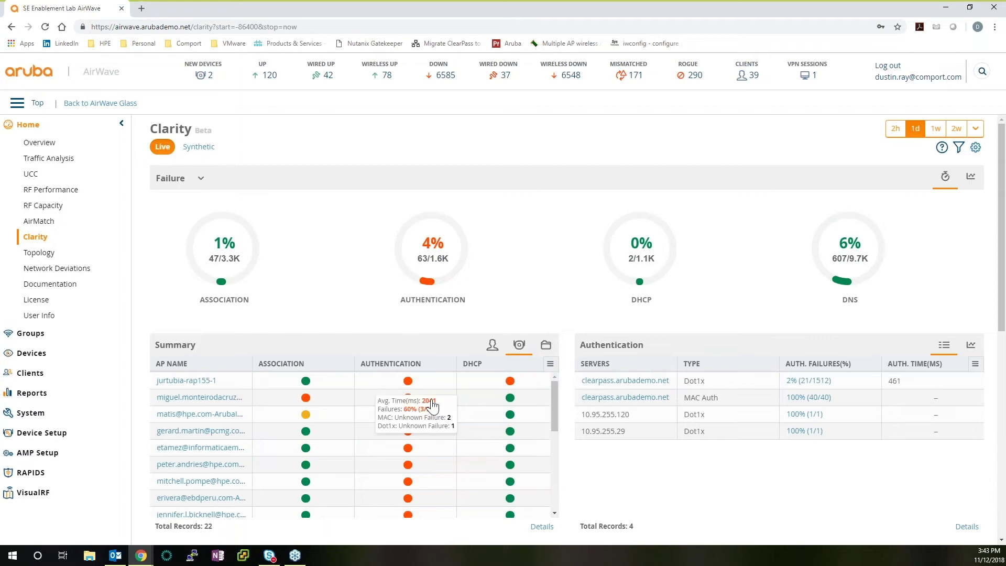
click(407, 381)
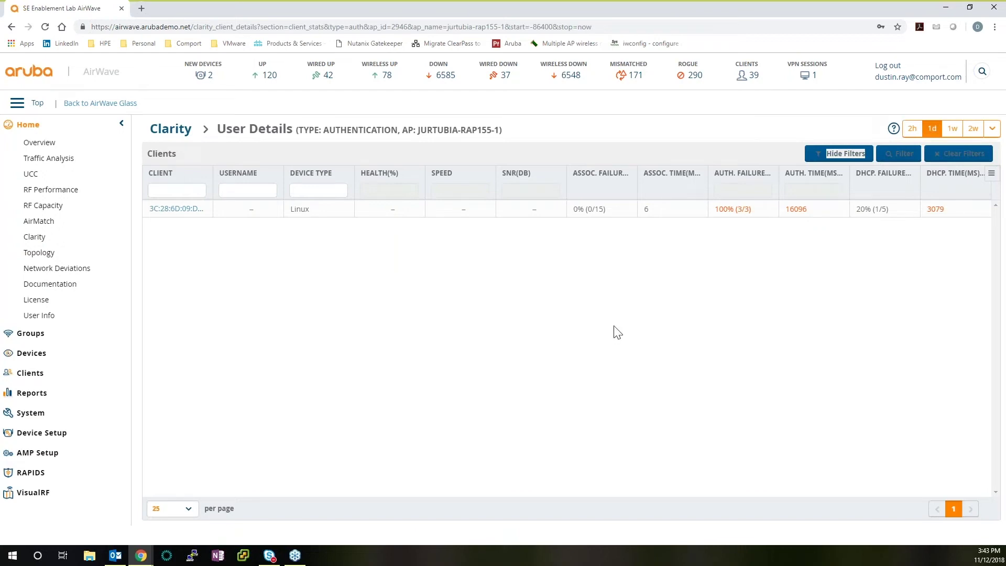
Open the Client Detail page for the Linux client failing 3/3 authentications
mouse_move(762, 224)
click(177, 210)
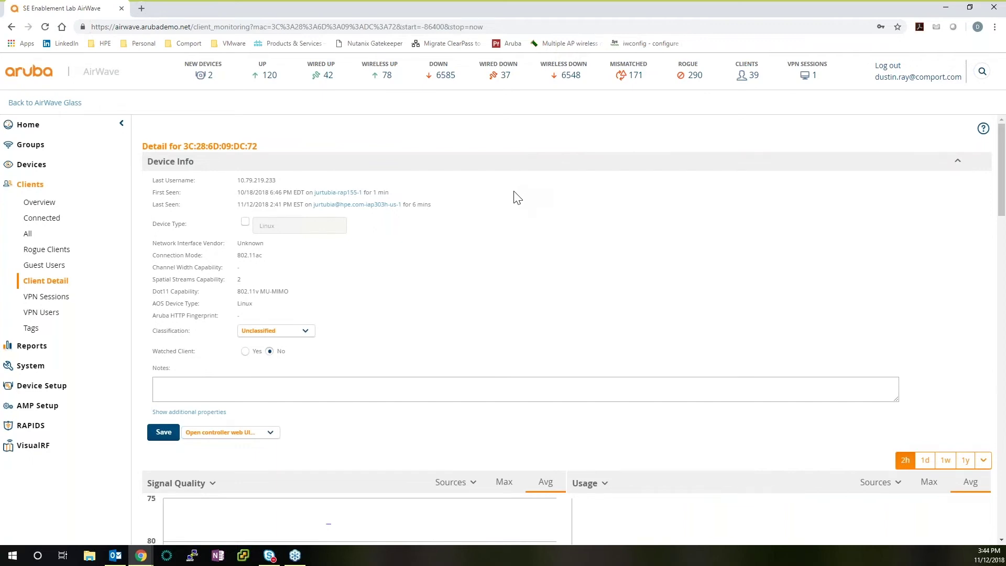
scroll(517, 198, down, 4)
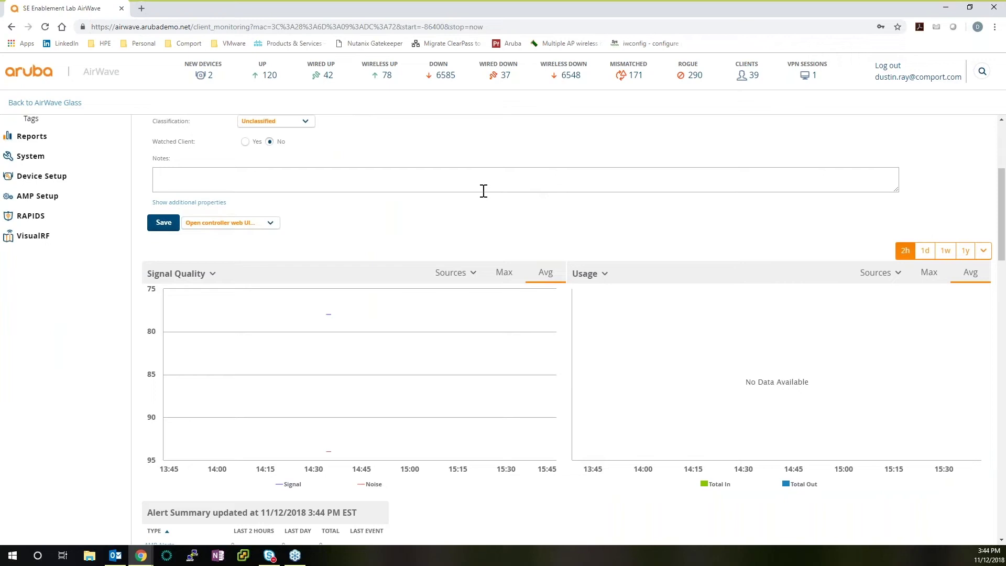
scroll(482, 191, down, 1)
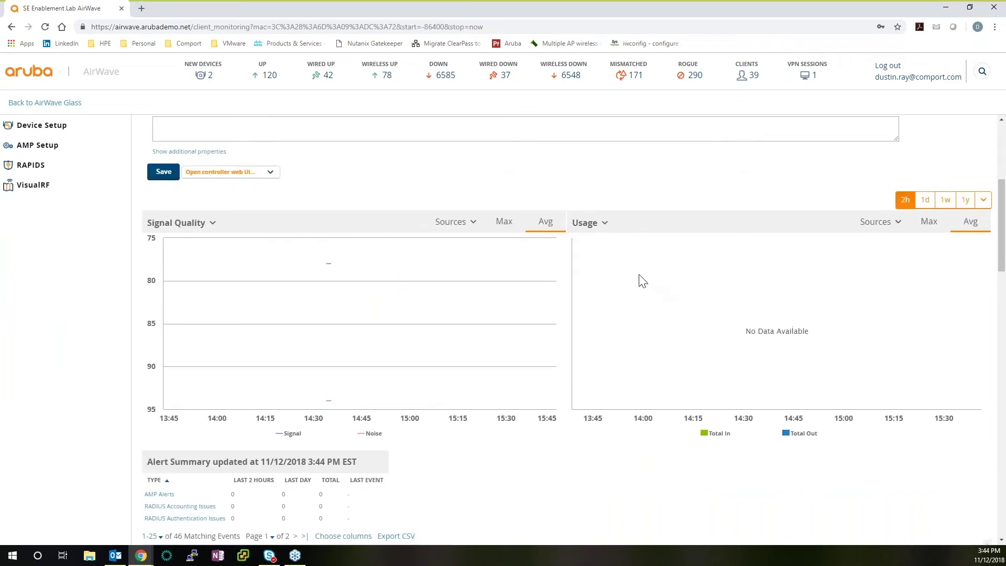
scroll(640, 281, up, 4)
scroll(117, 229, up, 1)
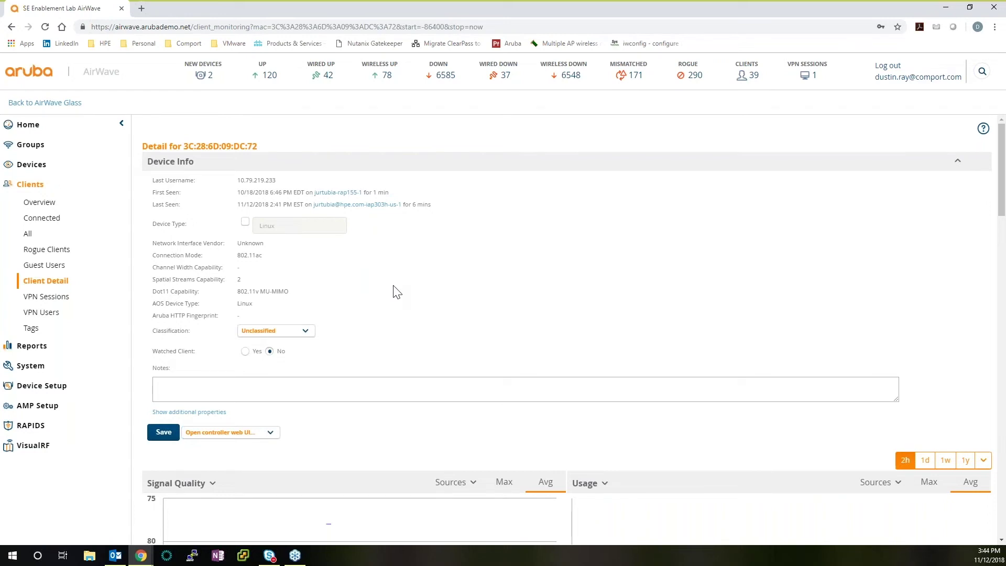
scroll(393, 288, down, 1)
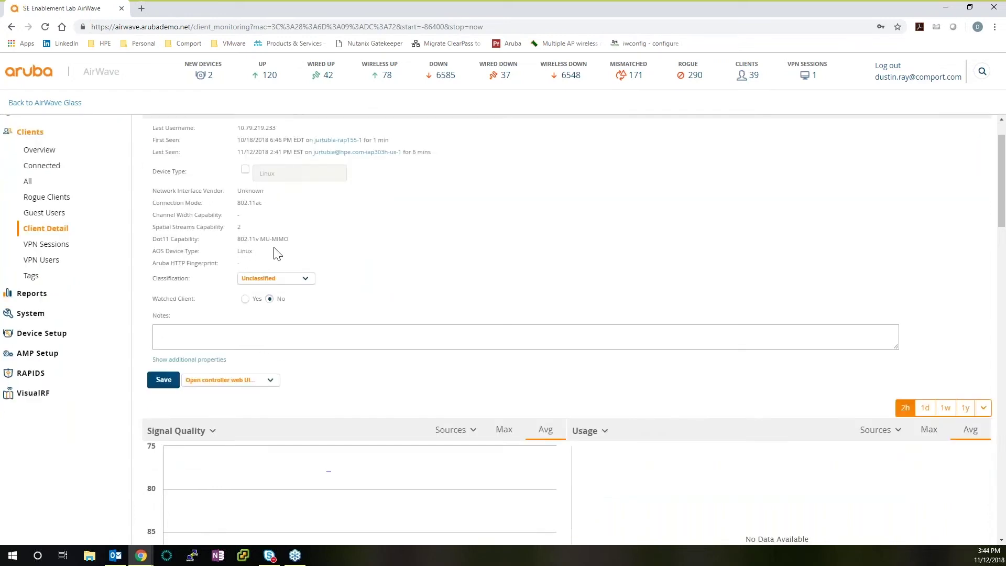
Keep the client classified as Unclassified and open the Reports section
click(299, 282)
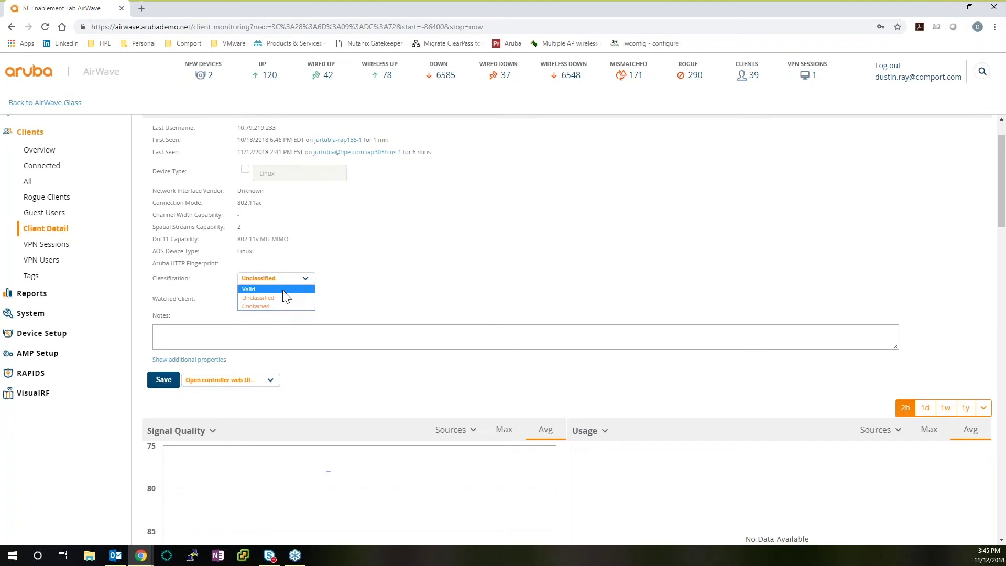
click(416, 303)
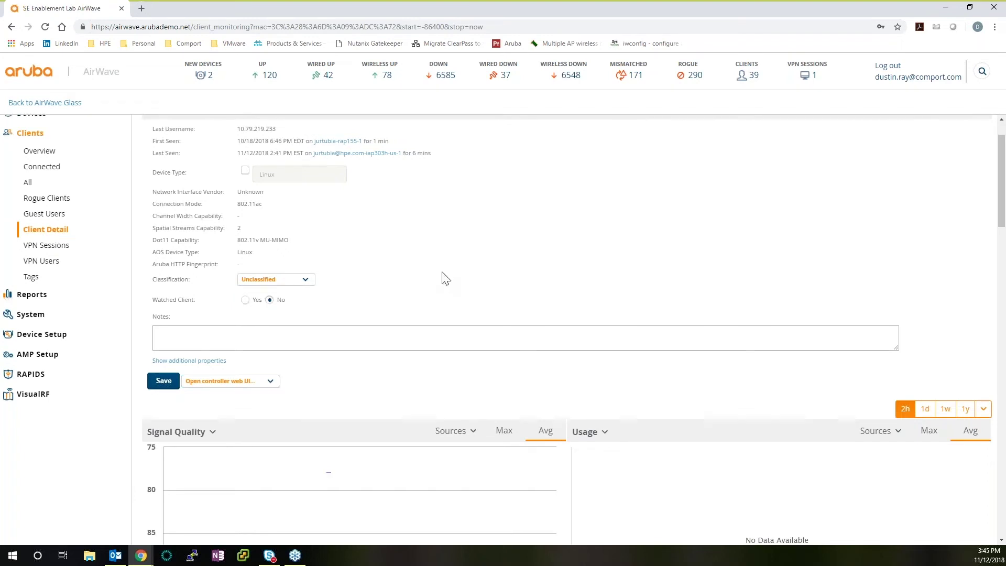
scroll(446, 278, up, 2)
click(34, 352)
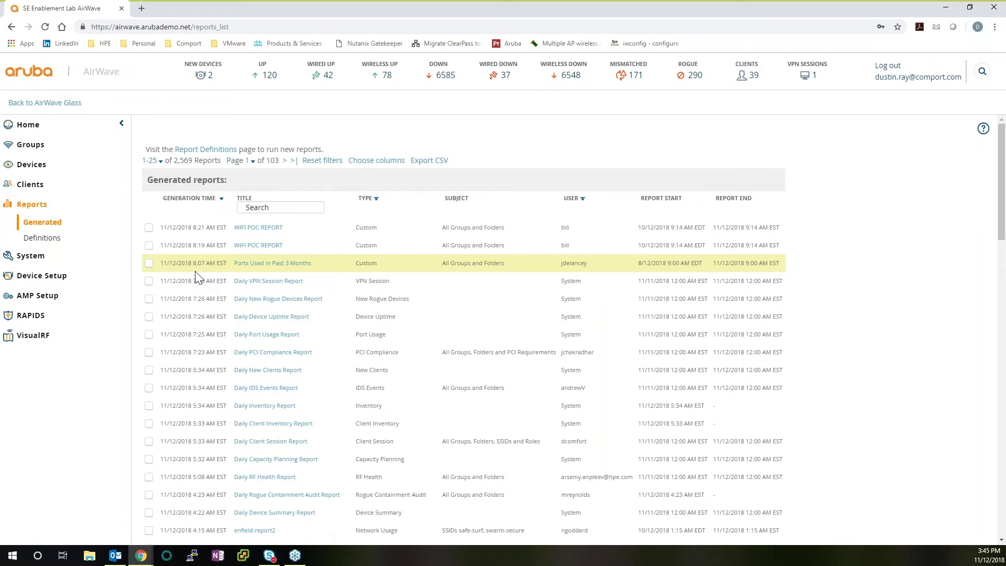
Scroll through the 2,569 generated reports, then open the Report Definitions list
scroll(195, 272, down, 3)
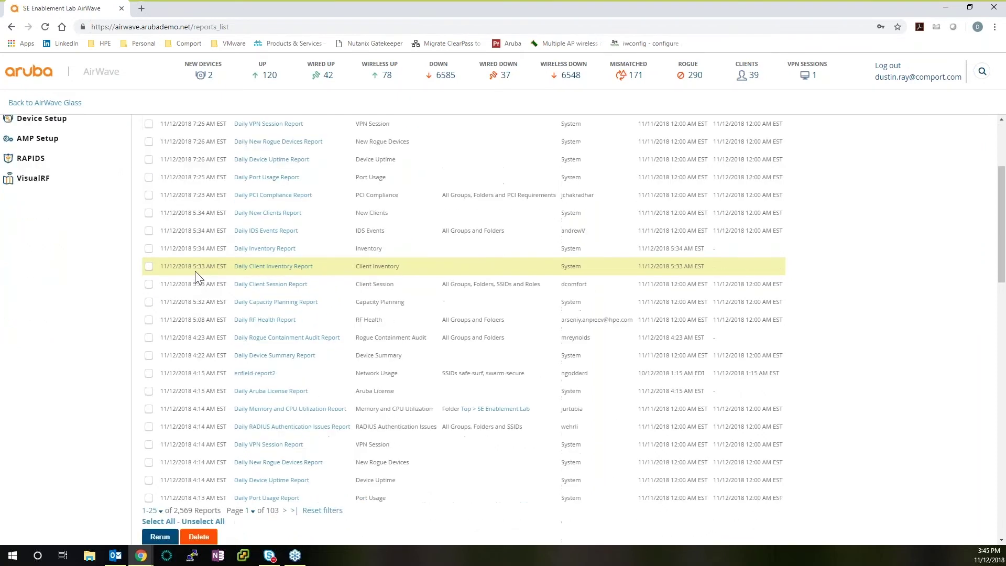
scroll(195, 271, down, 1)
scroll(195, 272, up, 3)
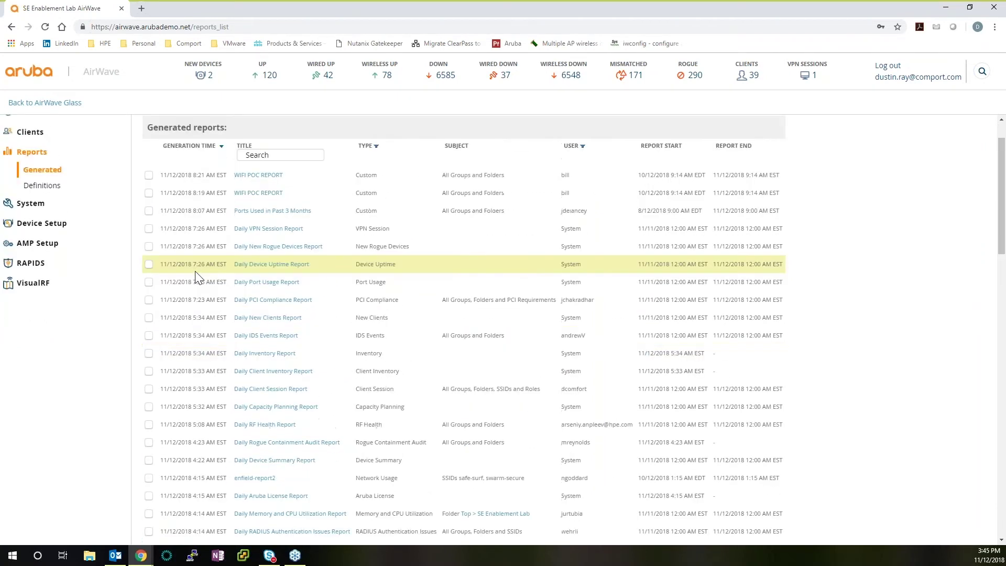
scroll(194, 278, down, 1)
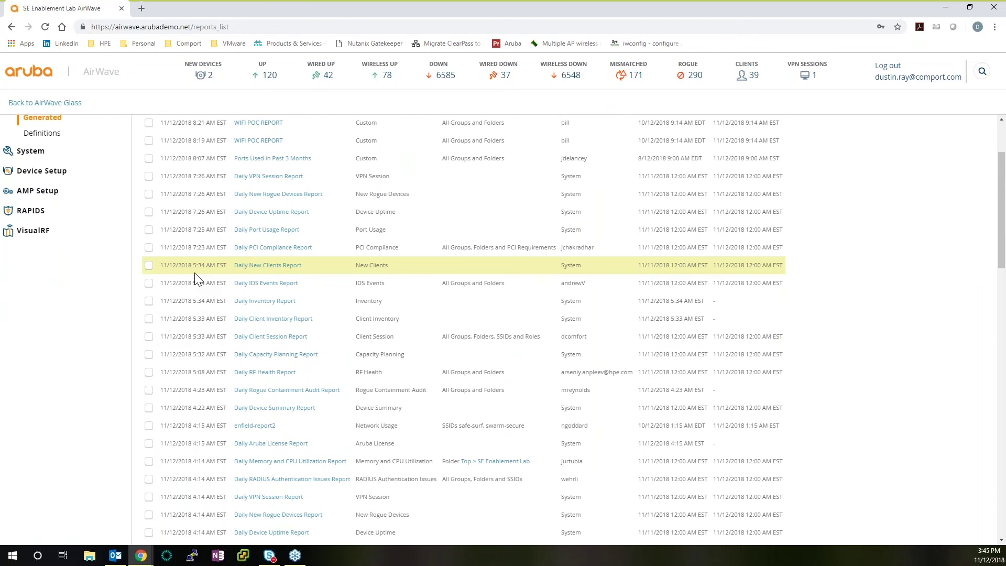
scroll(195, 277, down, 1)
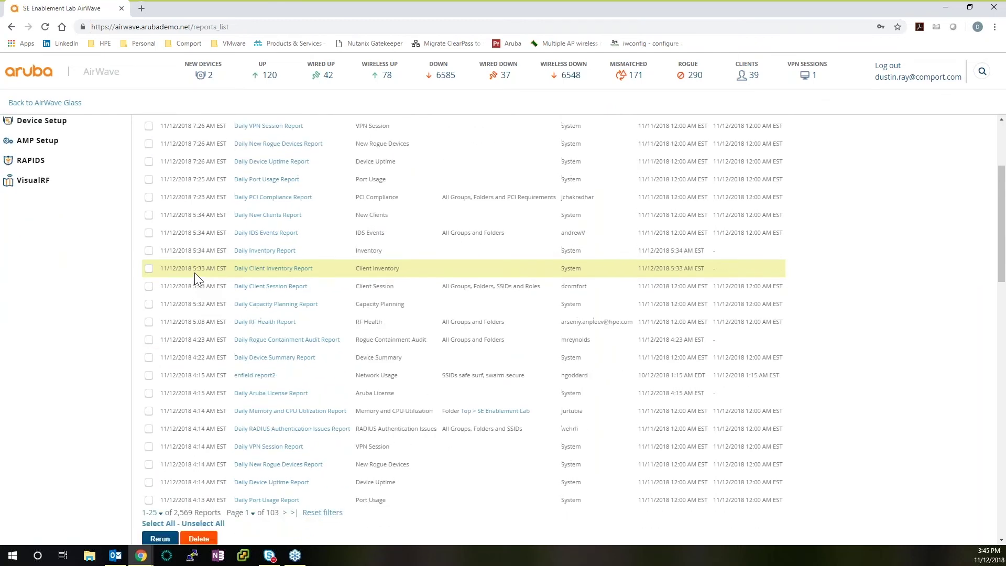
scroll(194, 273, up, 2)
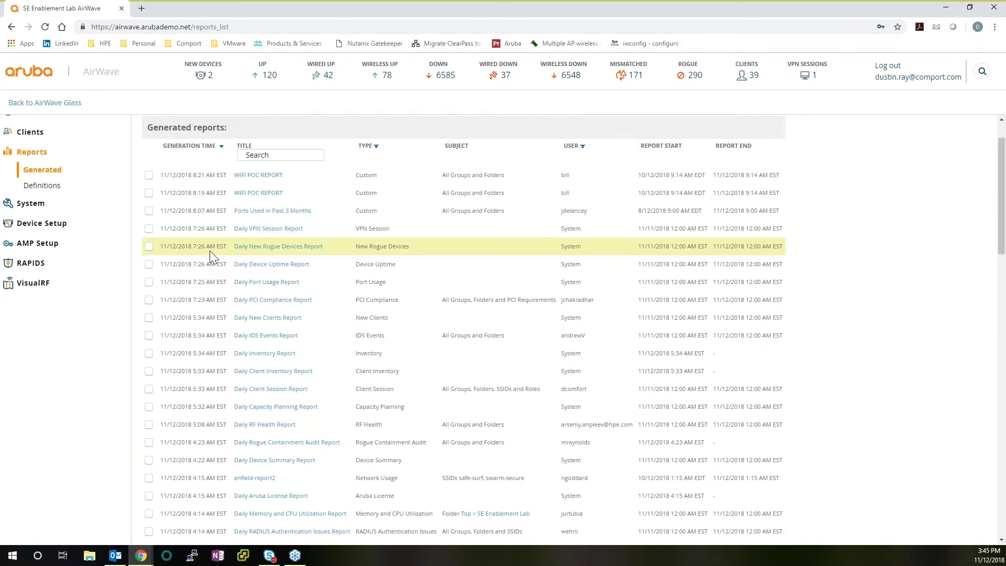
click(45, 188)
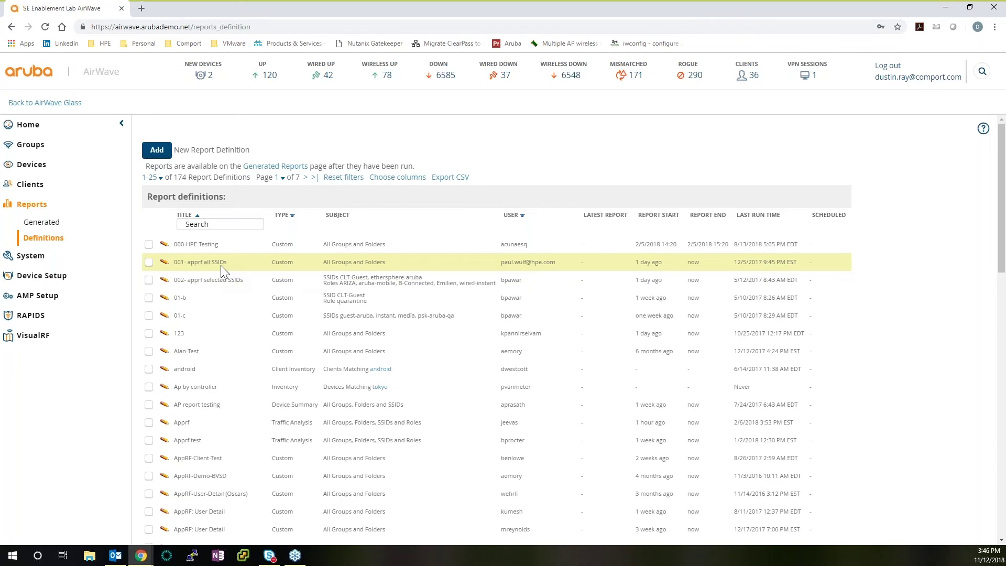
Edit the 000-HPE-Testing definition and show its report Type choices
click(164, 249)
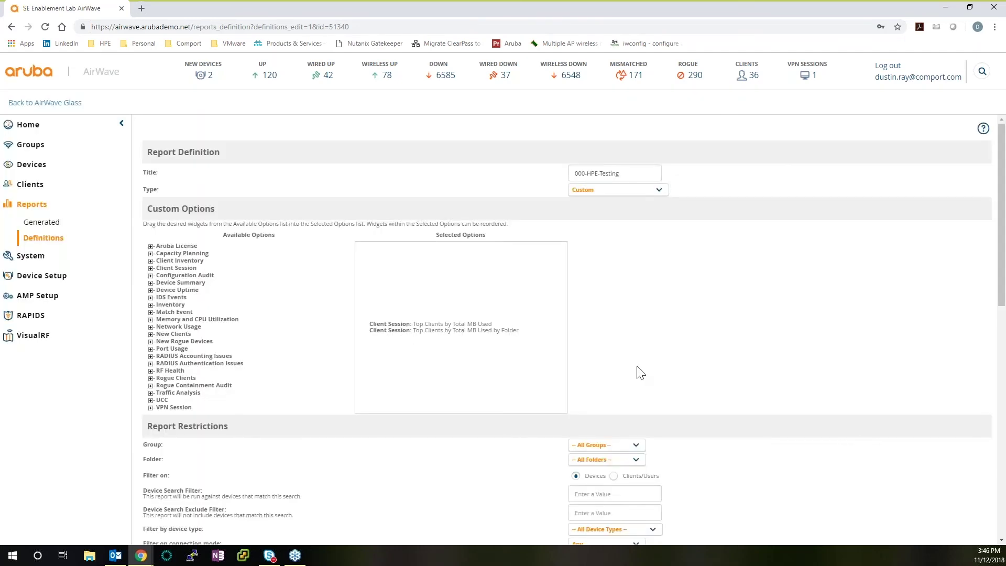
scroll(636, 366, down, 1)
scroll(640, 371, down, 1)
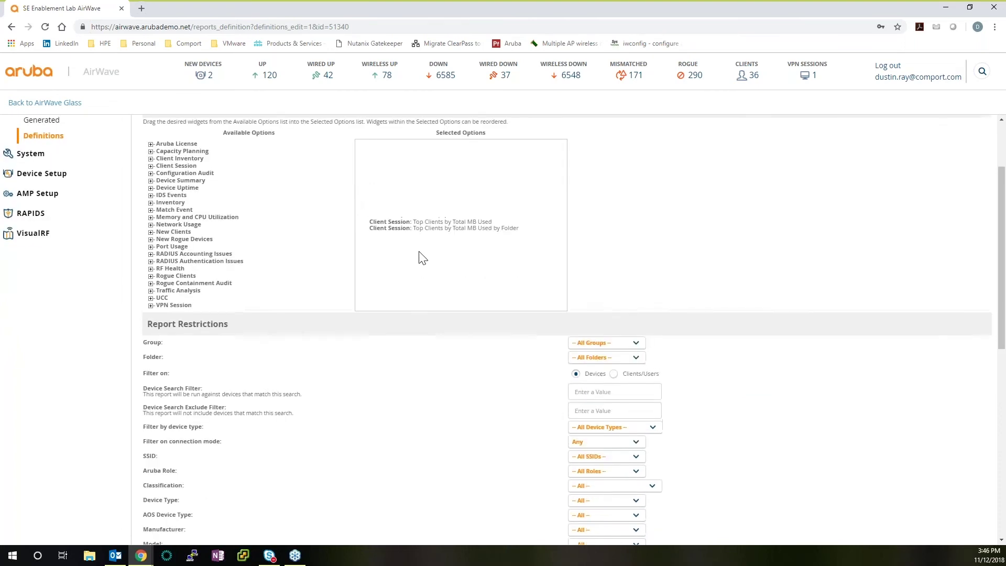
scroll(423, 258, up, 1)
scroll(406, 292, up, 1)
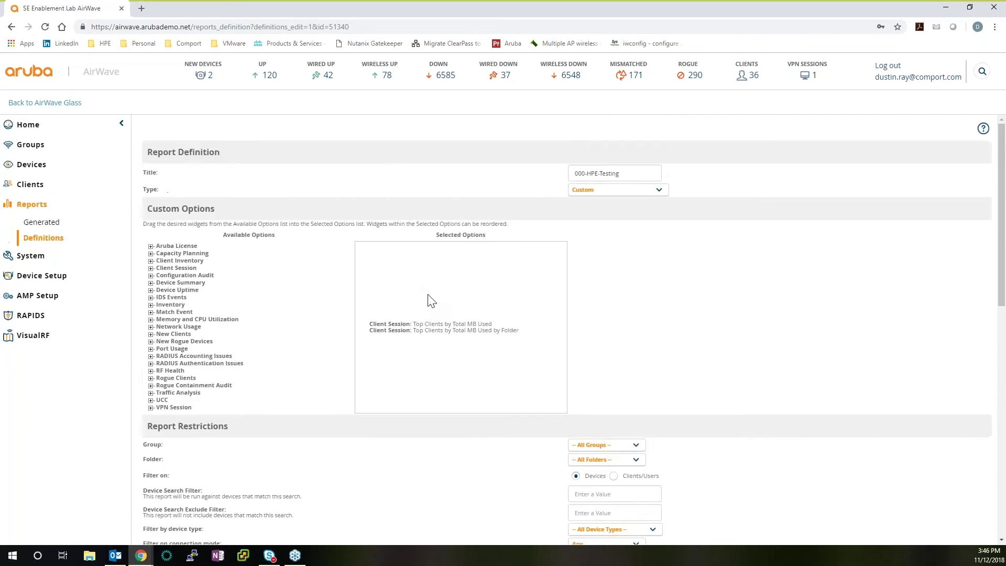
click(647, 192)
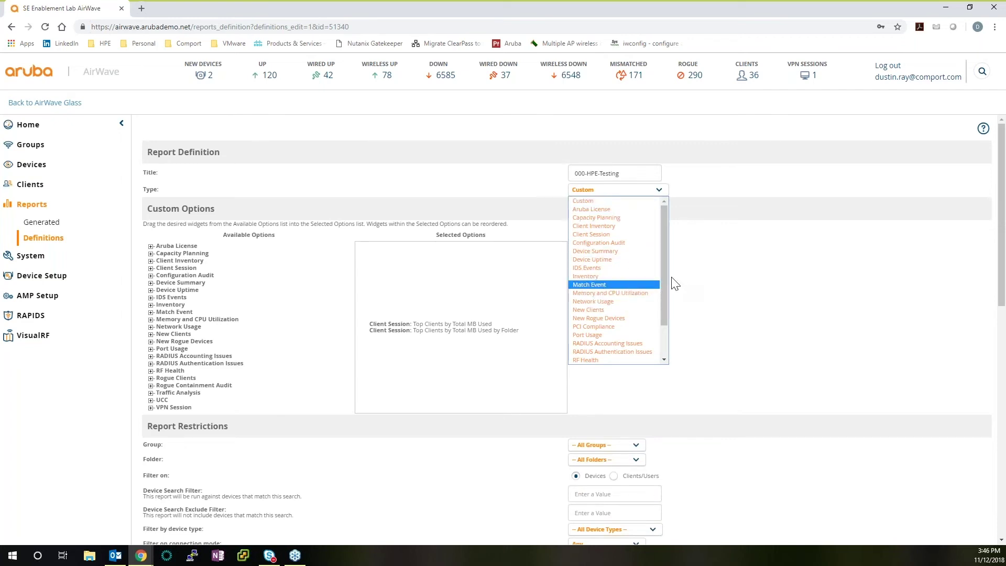
Keep the report type Custom and expand the Device Uptime widget options
drag(665, 277, 635, 201)
click(635, 200)
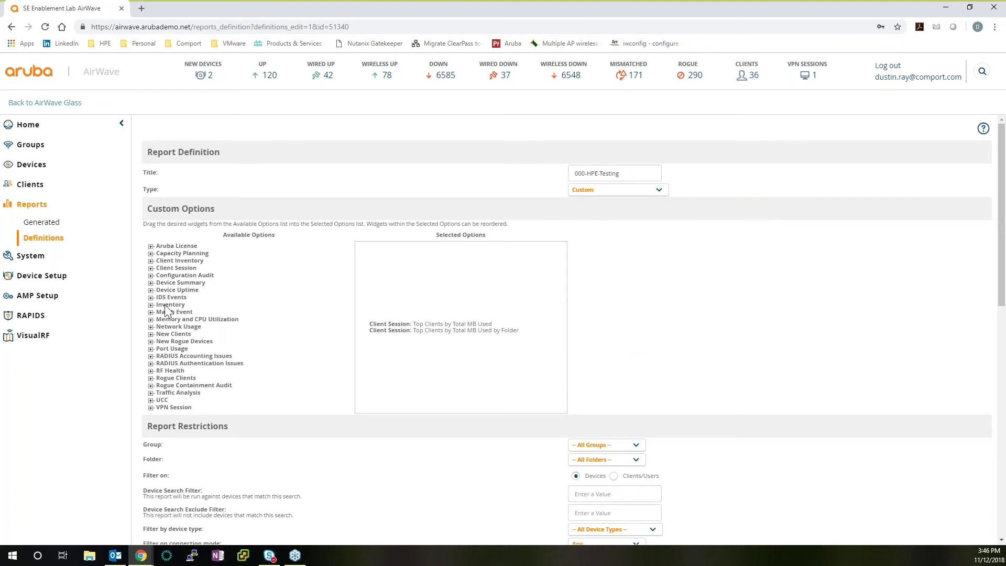
click(151, 291)
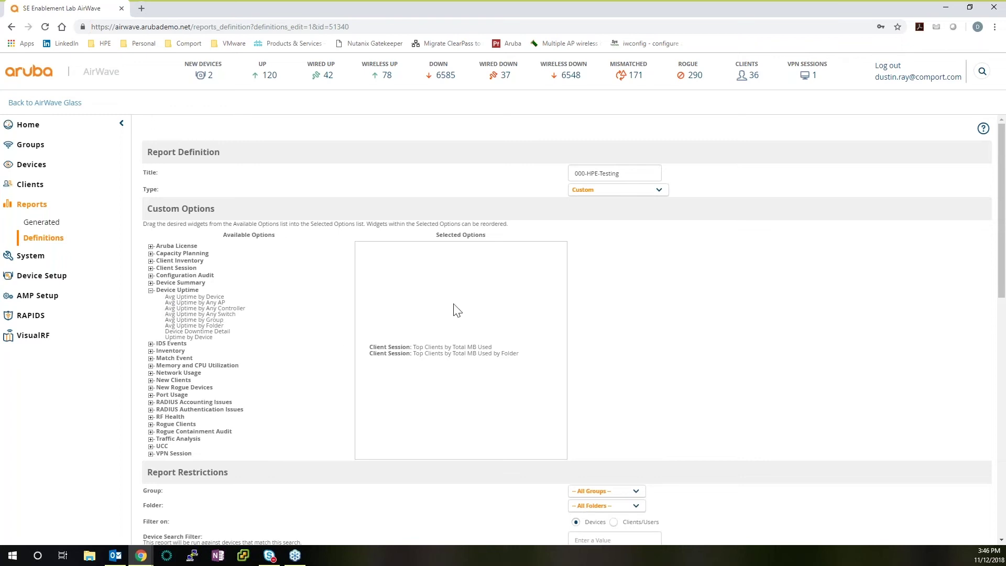
scroll(456, 310, down, 4)
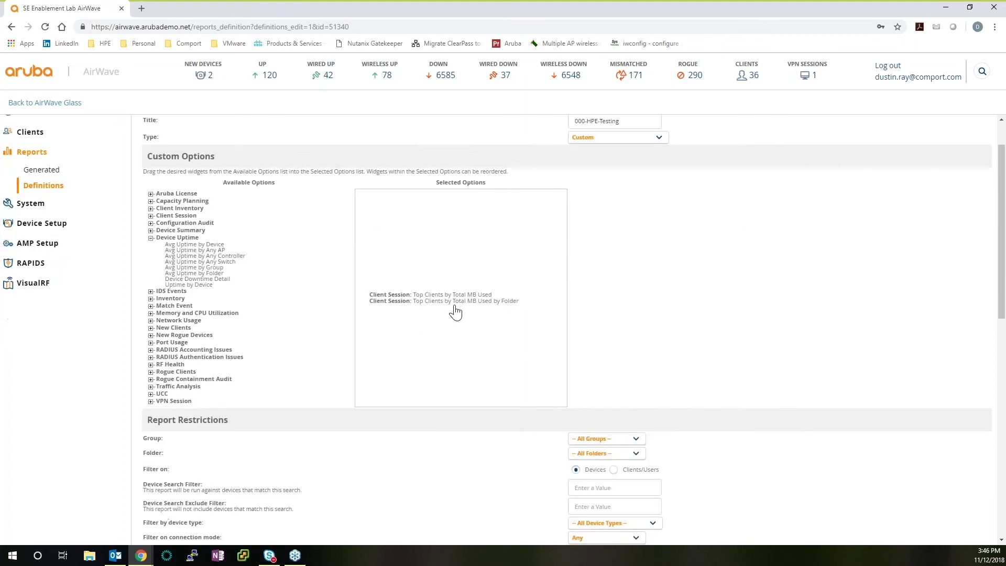
scroll(460, 314, down, 3)
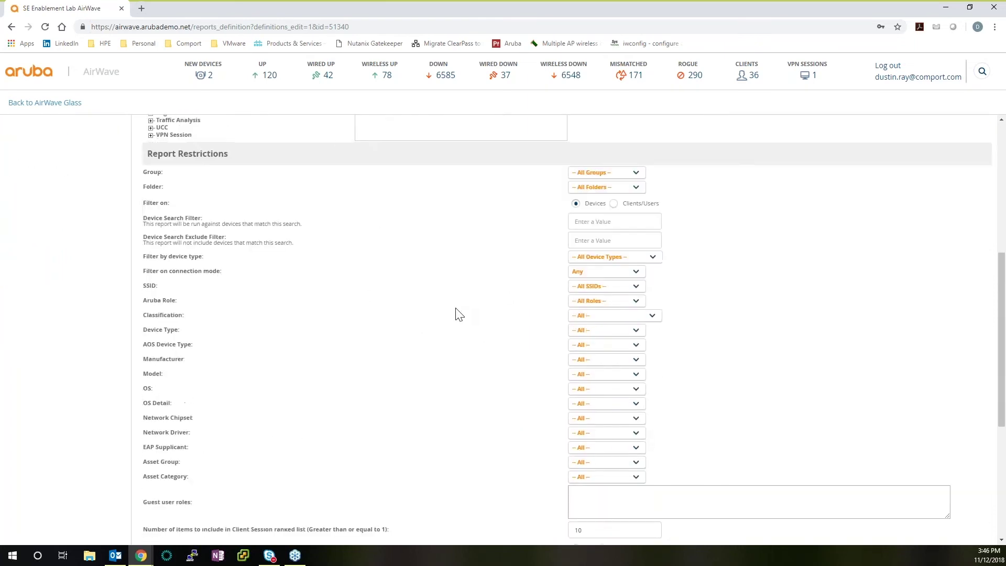
scroll(443, 238, up, 3)
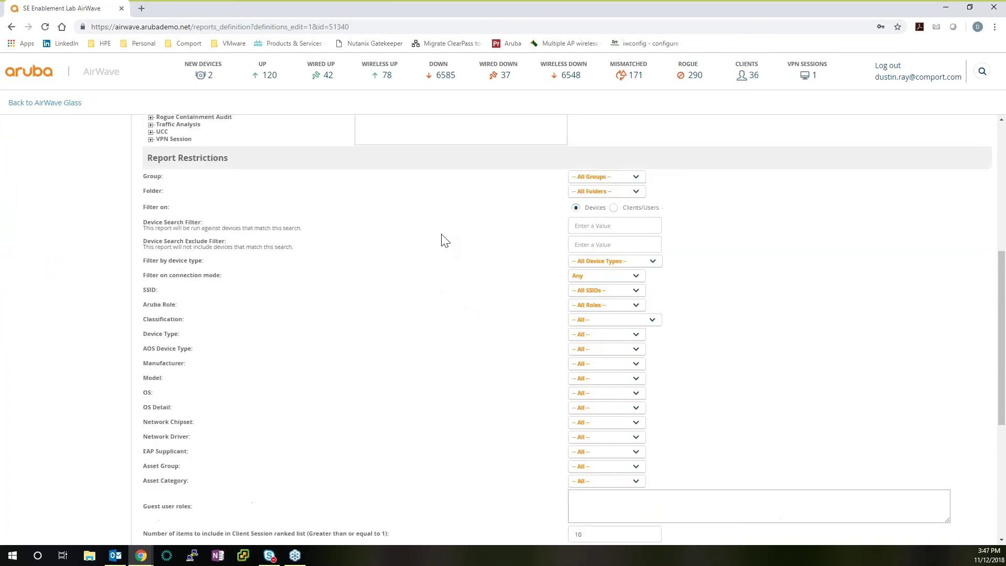
scroll(448, 200, up, 2)
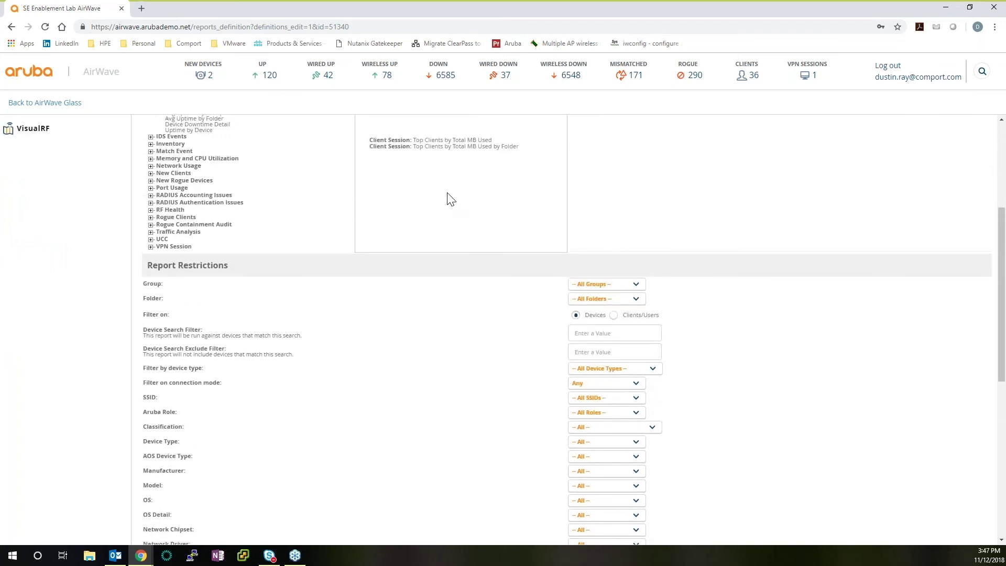
scroll(465, 279, down, 5)
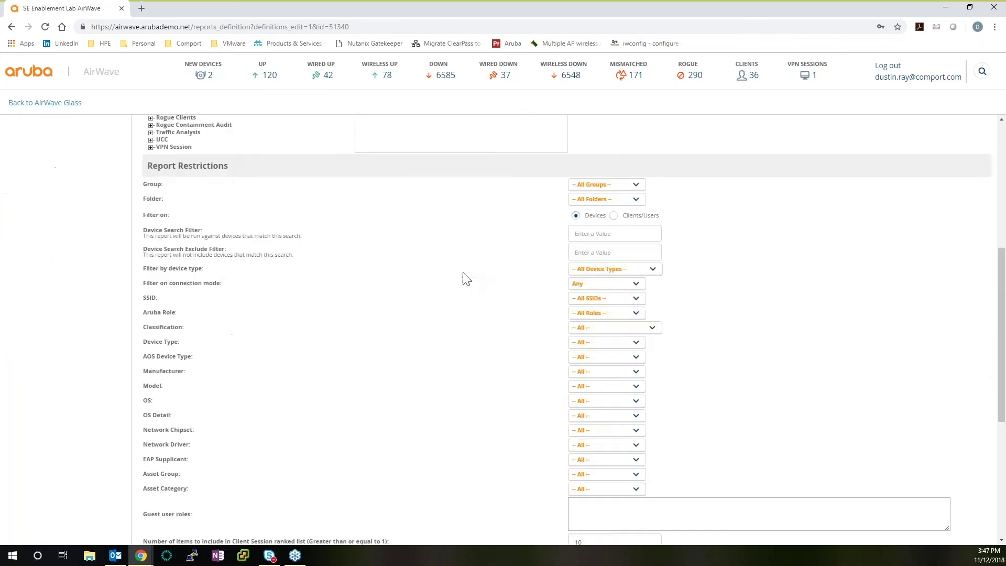
Restrict the report to selected folders, including only the ArubaSE folder
click(627, 126)
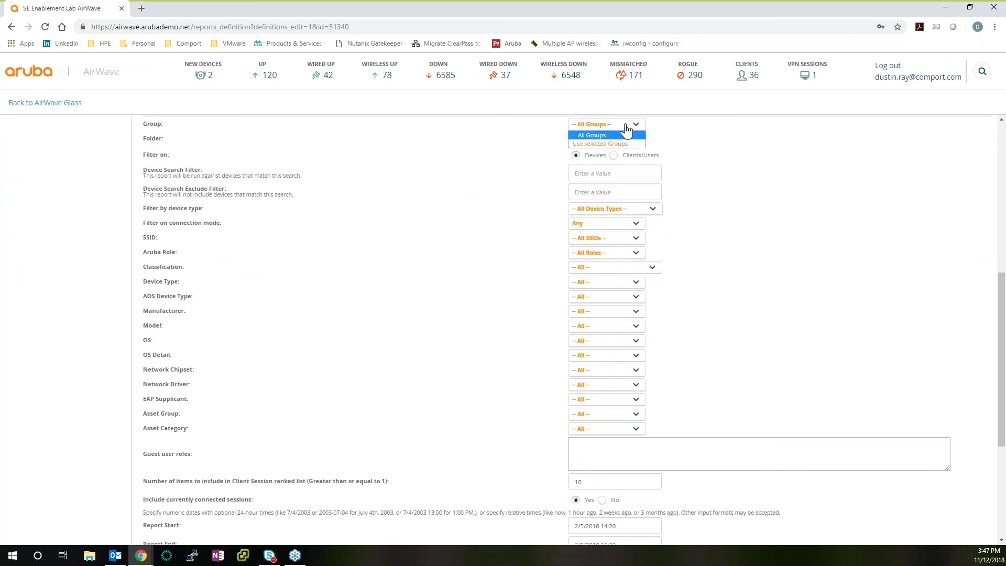
click(628, 129)
click(620, 140)
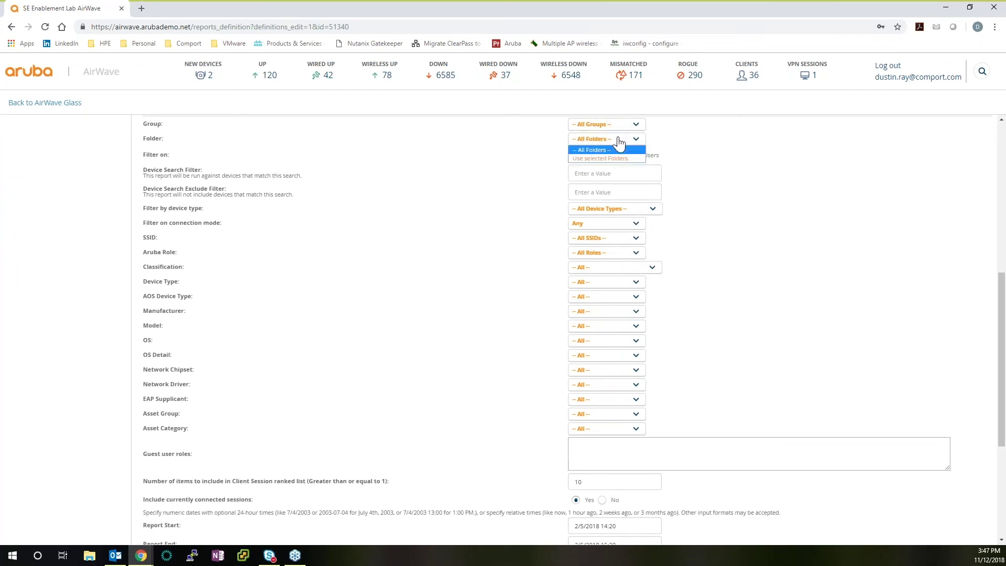
click(607, 158)
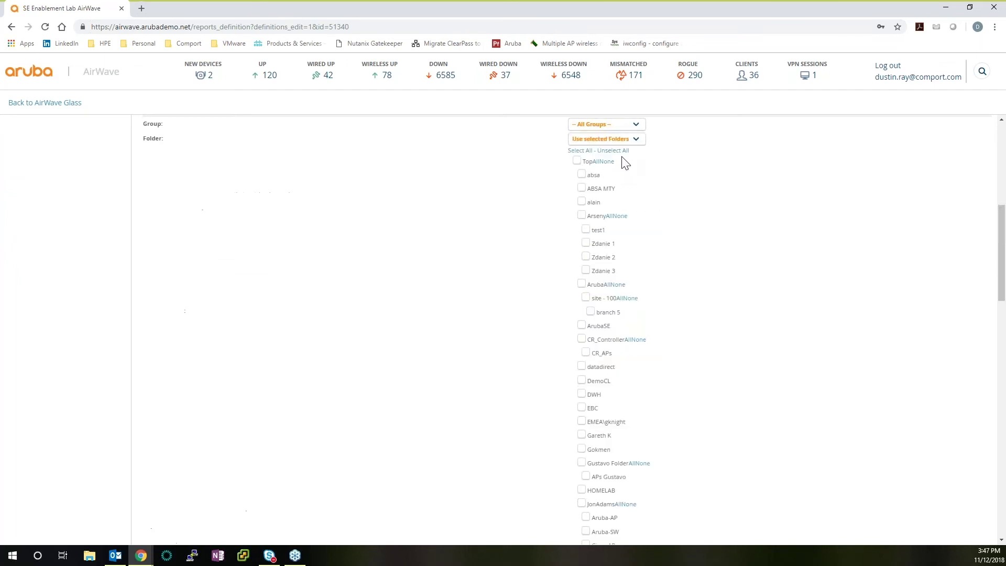
scroll(662, 172, down, 1)
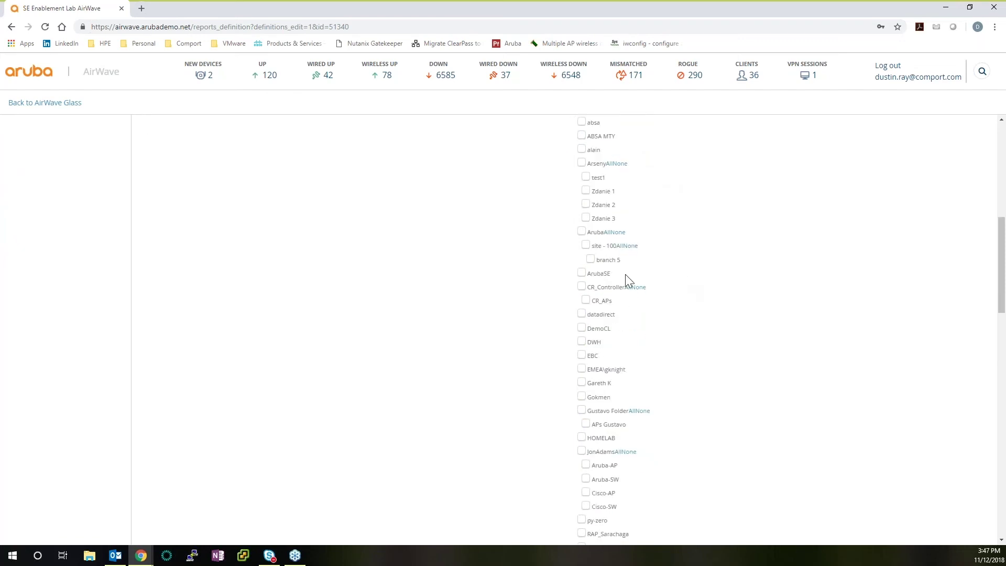
click(581, 274)
Turn scheduling on with the report set to occur One Time
scroll(838, 317, down, 5)
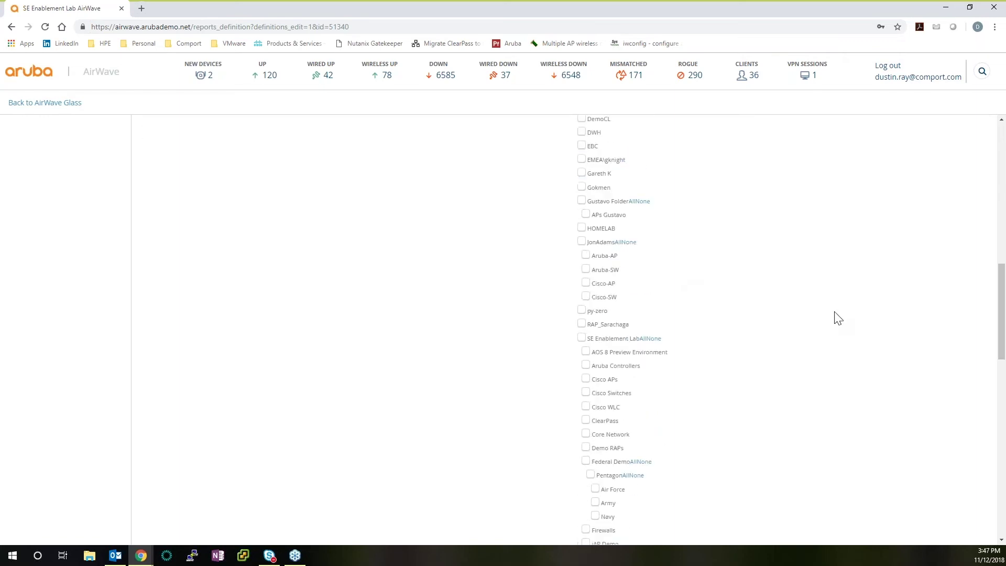
scroll(839, 317, down, 15)
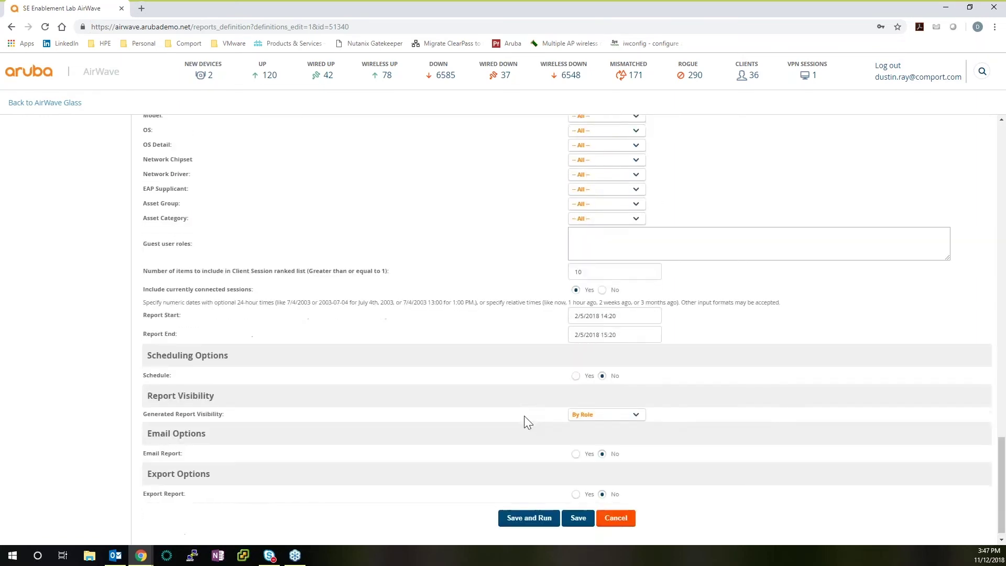
scroll(524, 422, down, 1)
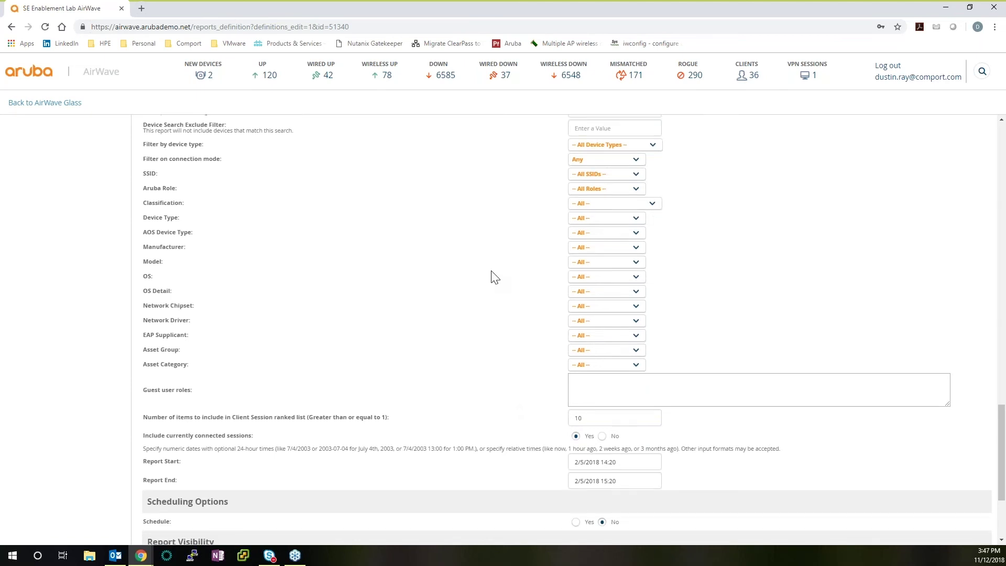
scroll(492, 276, down, 3)
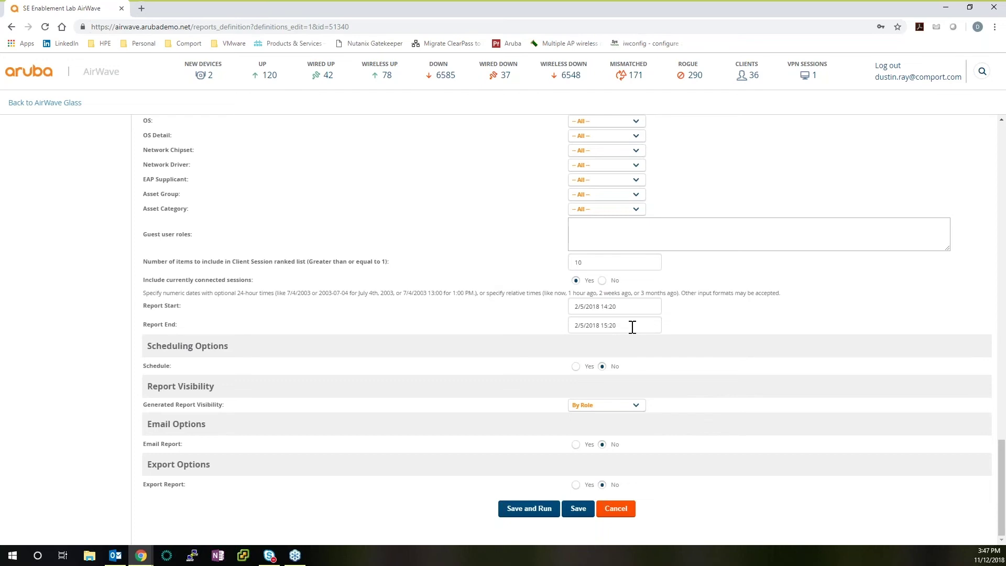
click(576, 369)
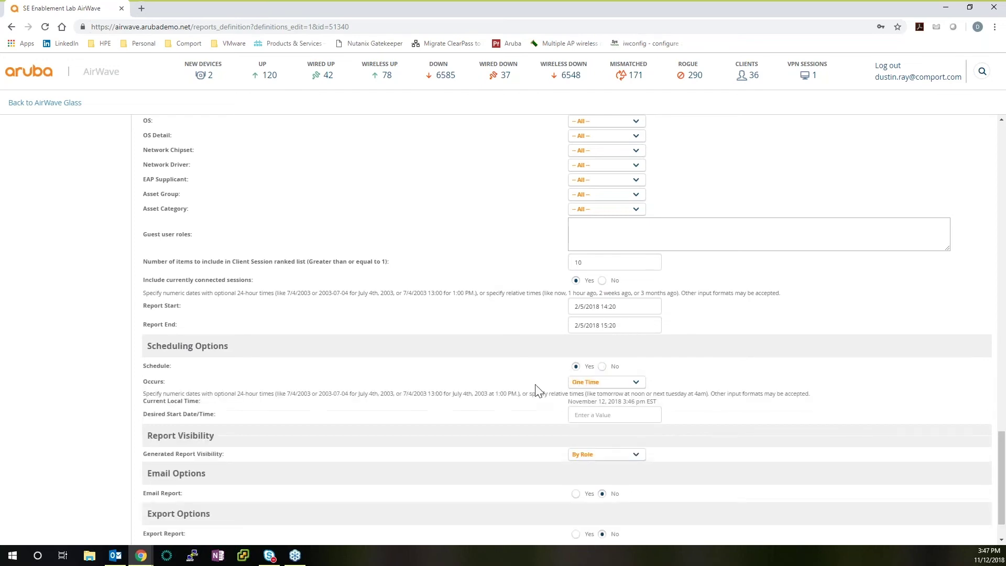
click(572, 384)
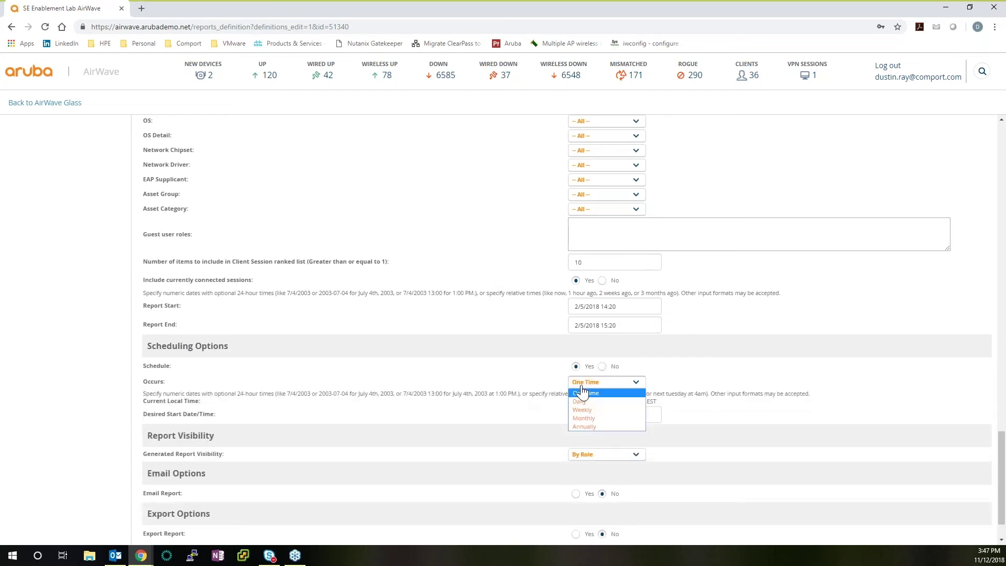
click(622, 393)
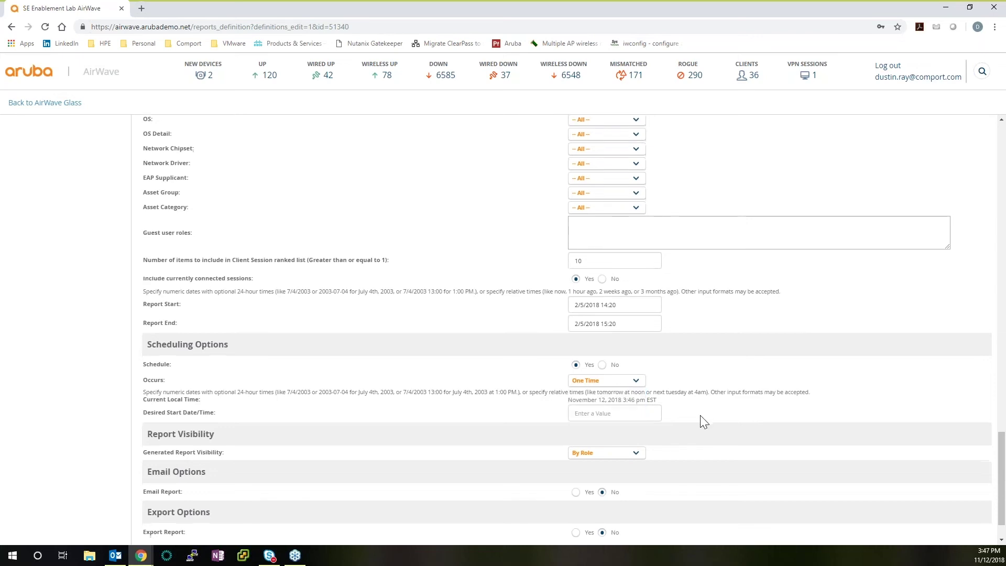
scroll(700, 419, down, 2)
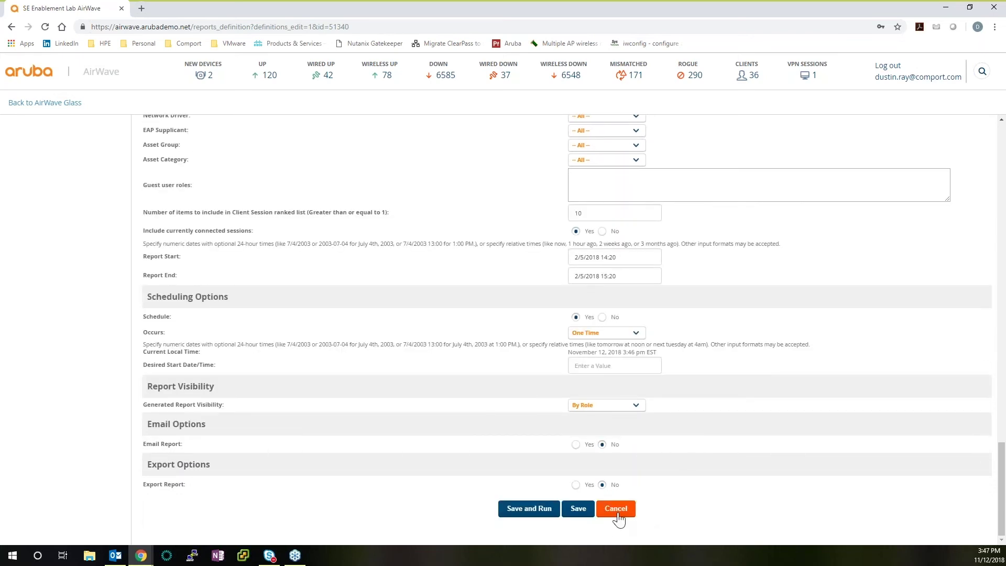
Abandon the unfinished definition and open WIFI POC REPORT from the generated reports list
click(617, 509)
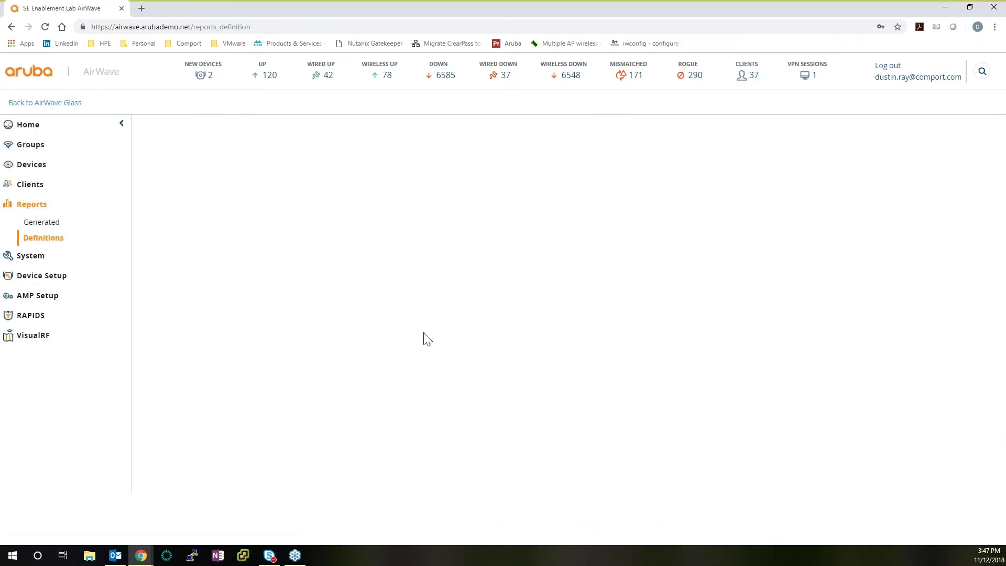
click(47, 226)
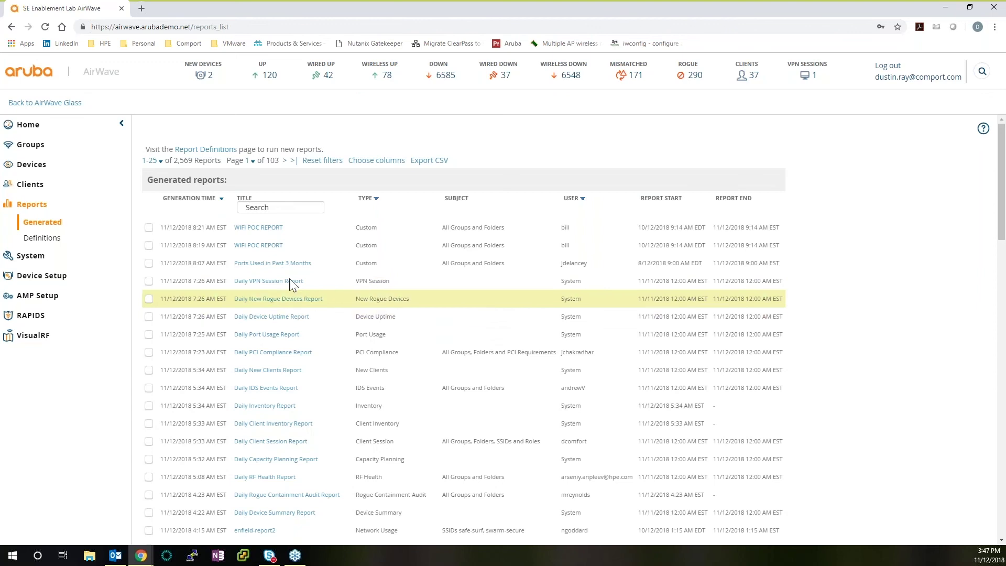
click(270, 231)
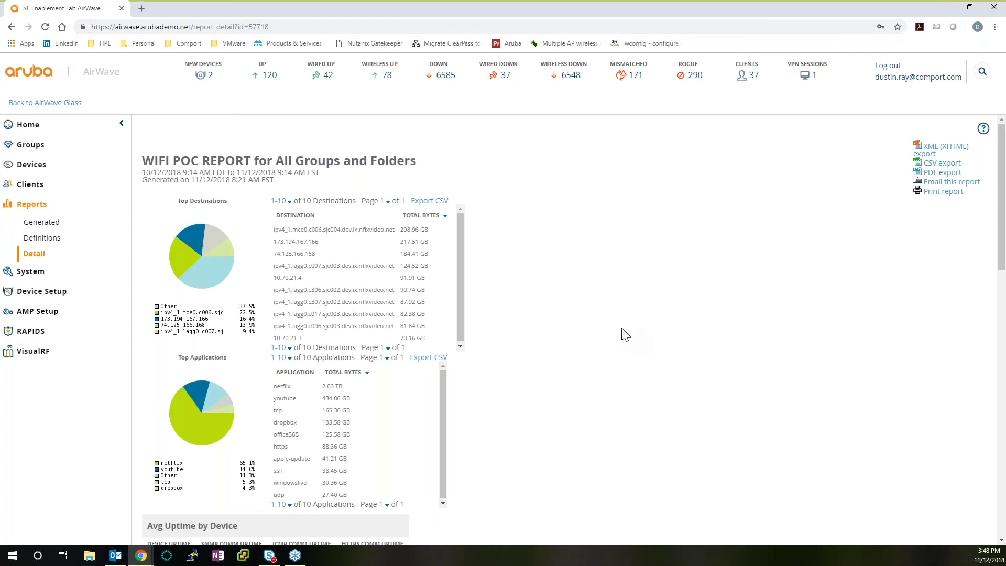
Review the WIFI POC REPORT sections down to the SSID pie charts and back to the top
scroll(625, 334, down, 1)
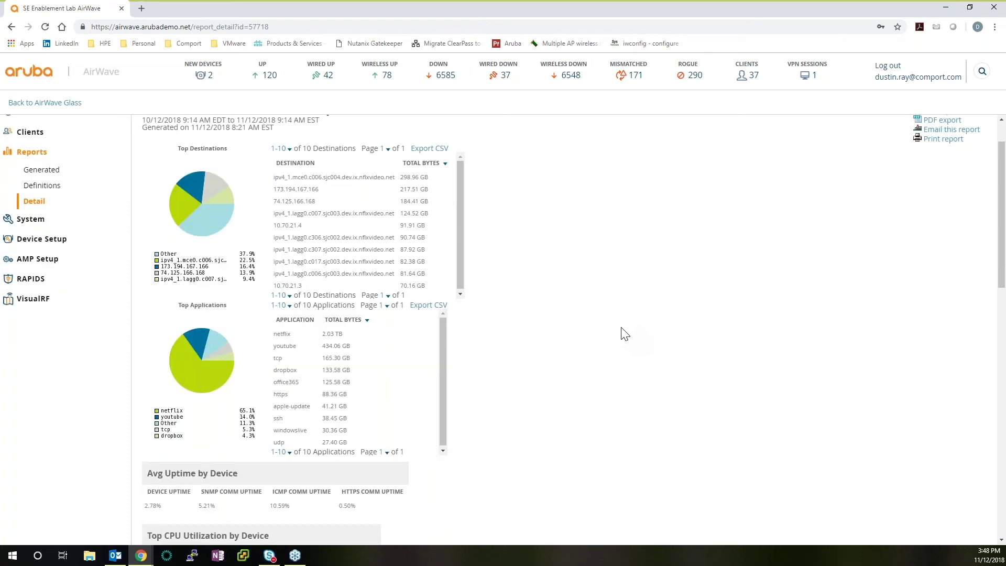
scroll(624, 333, up, 1)
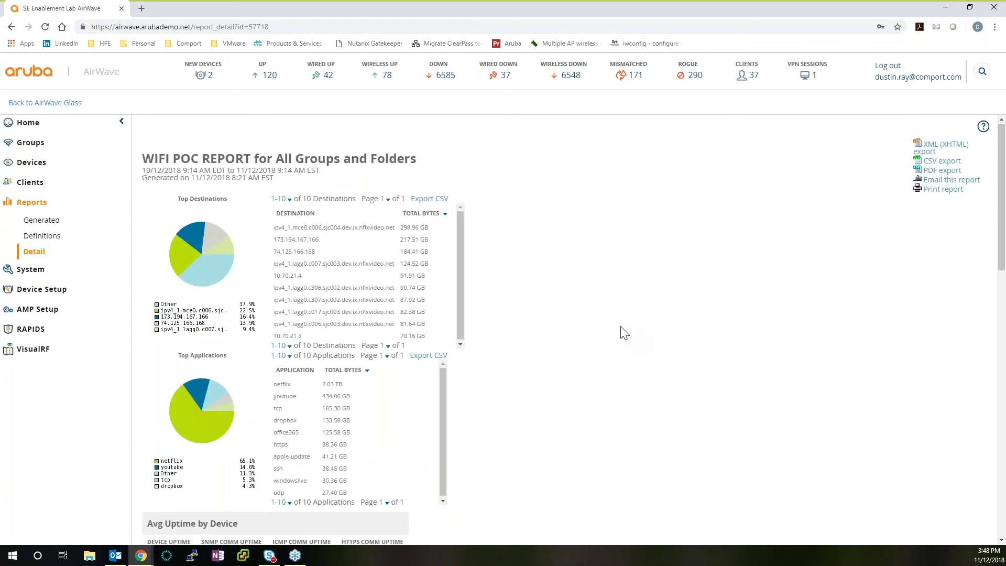
scroll(624, 333, down, 1)
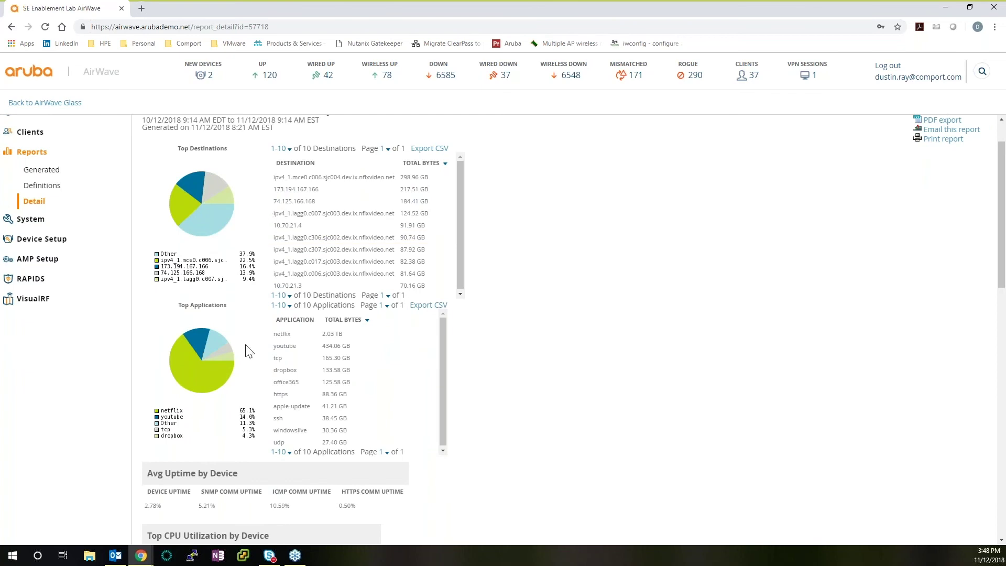
scroll(411, 352, down, 5)
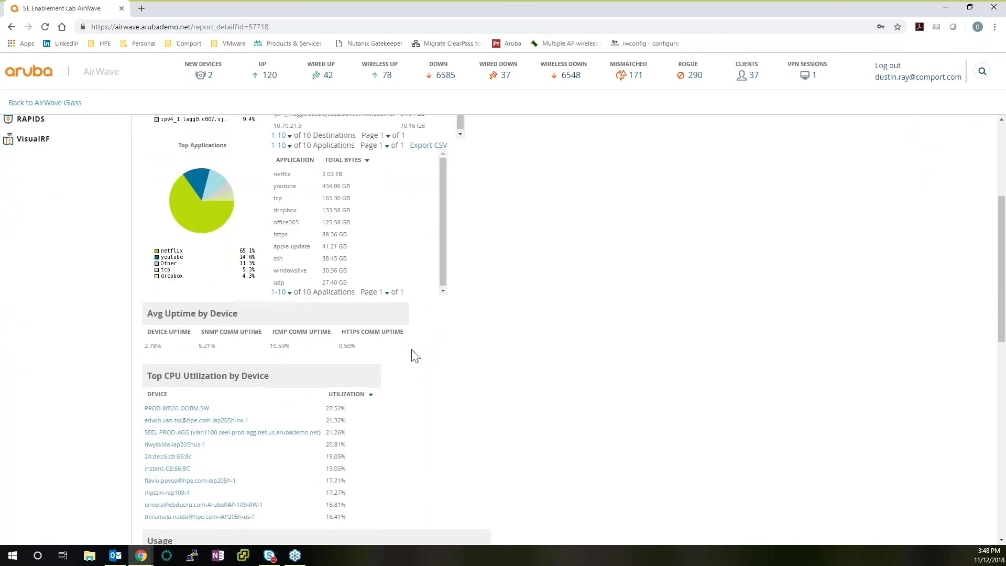
scroll(419, 357, down, 1)
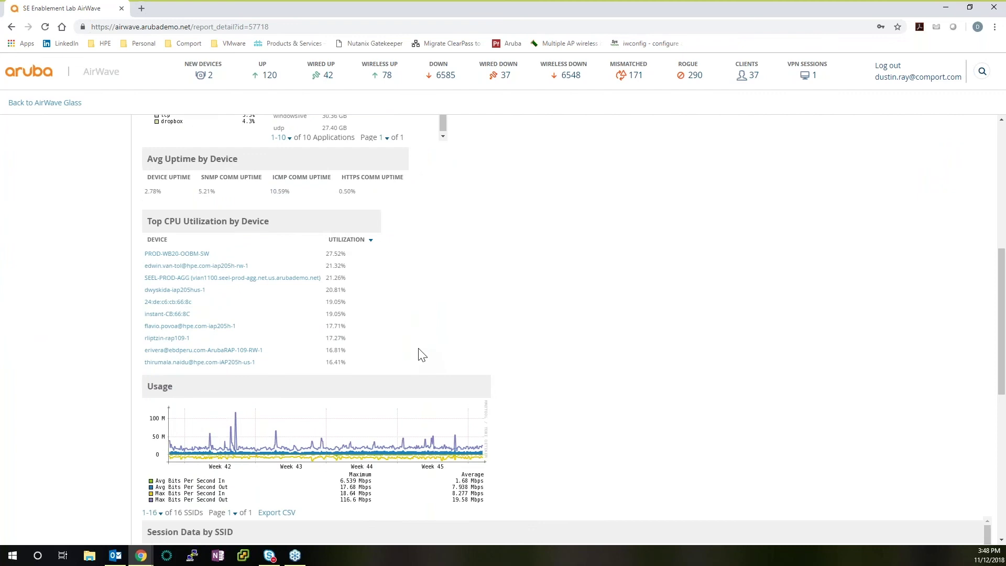
scroll(419, 354, down, 2)
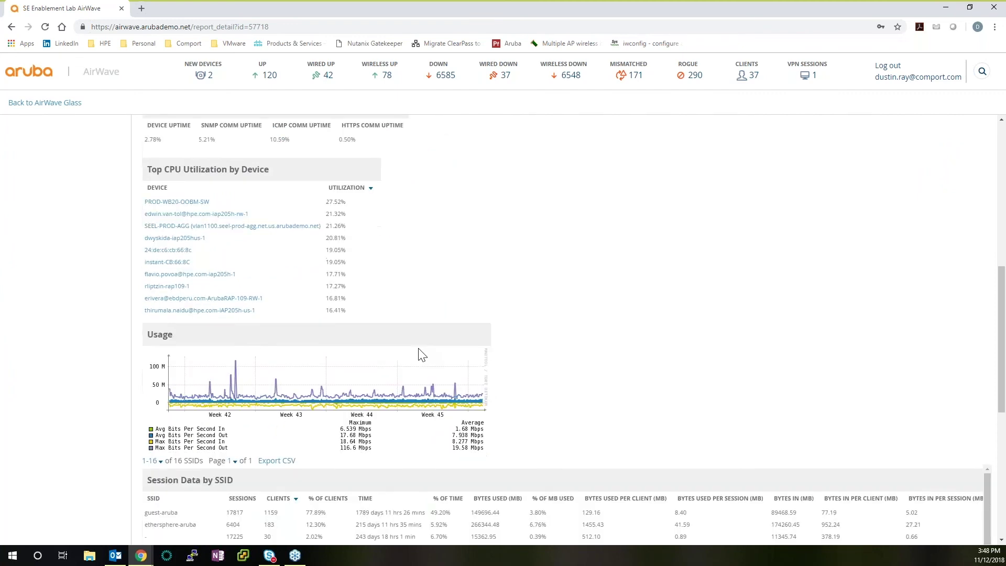
scroll(450, 329, down, 4)
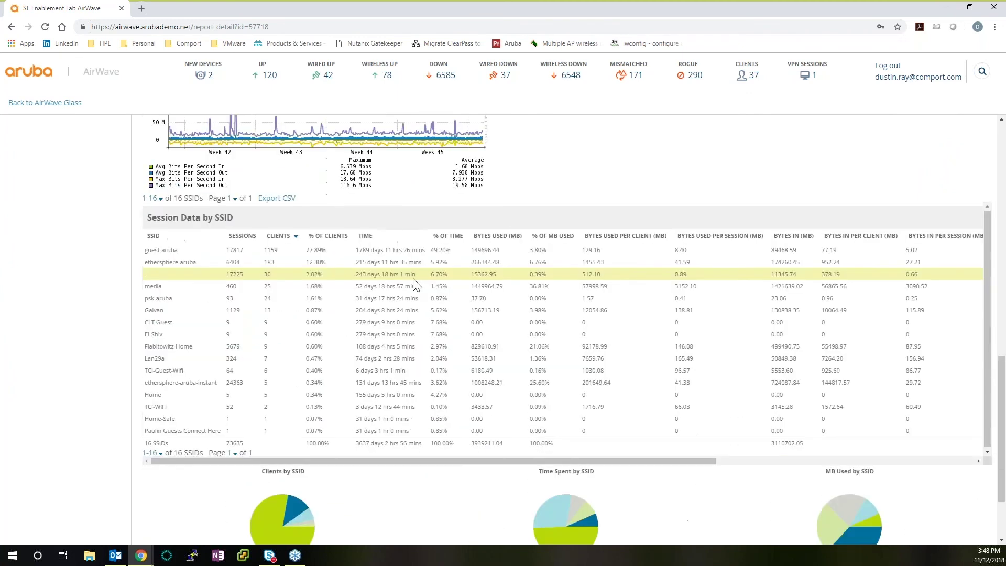
scroll(404, 418, down, 2)
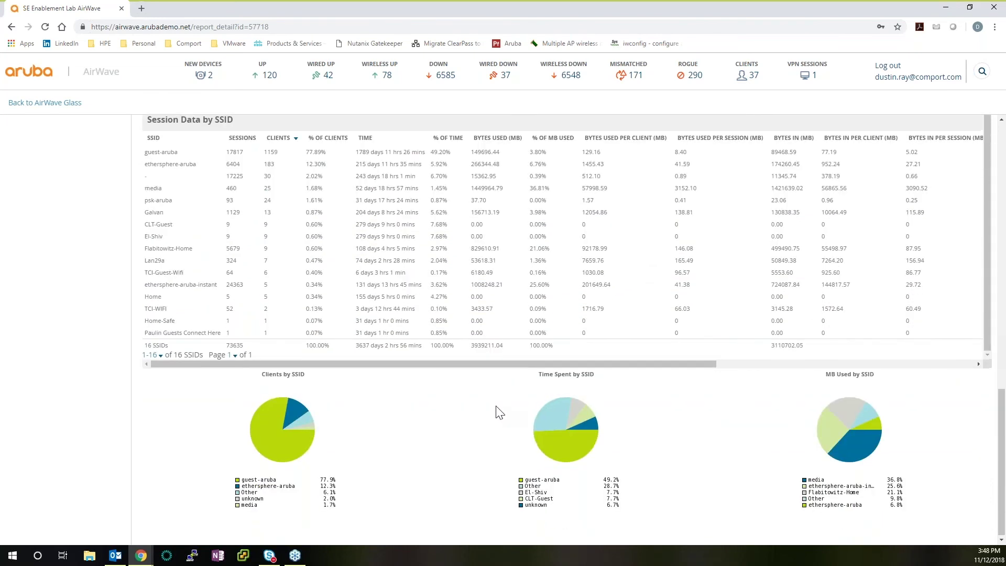
scroll(498, 411, up, 15)
scroll(500, 412, up, 4)
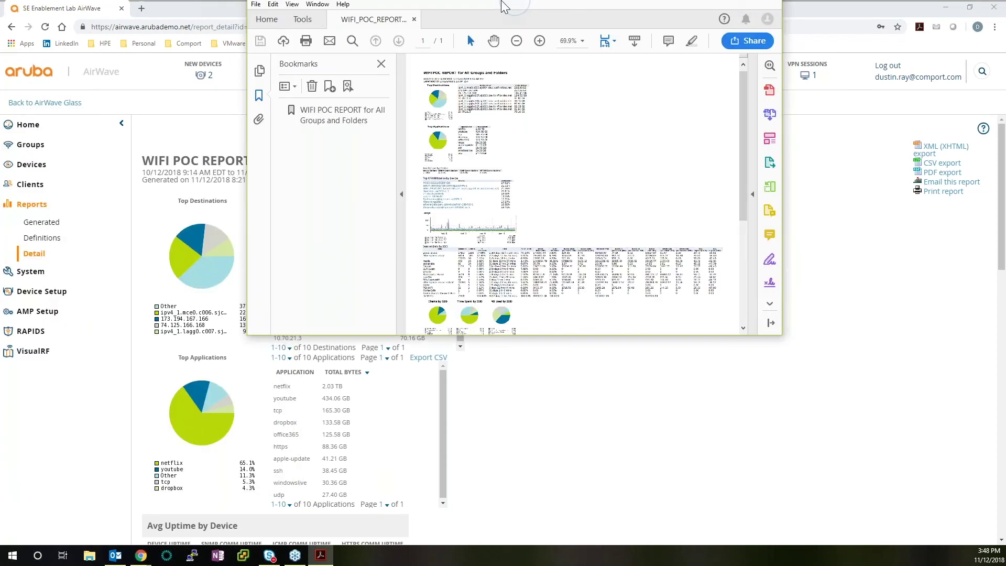
Maximize Acrobat, look through the WIFI POC REPORT PDF, then close Acrobat
double_click(515, 11)
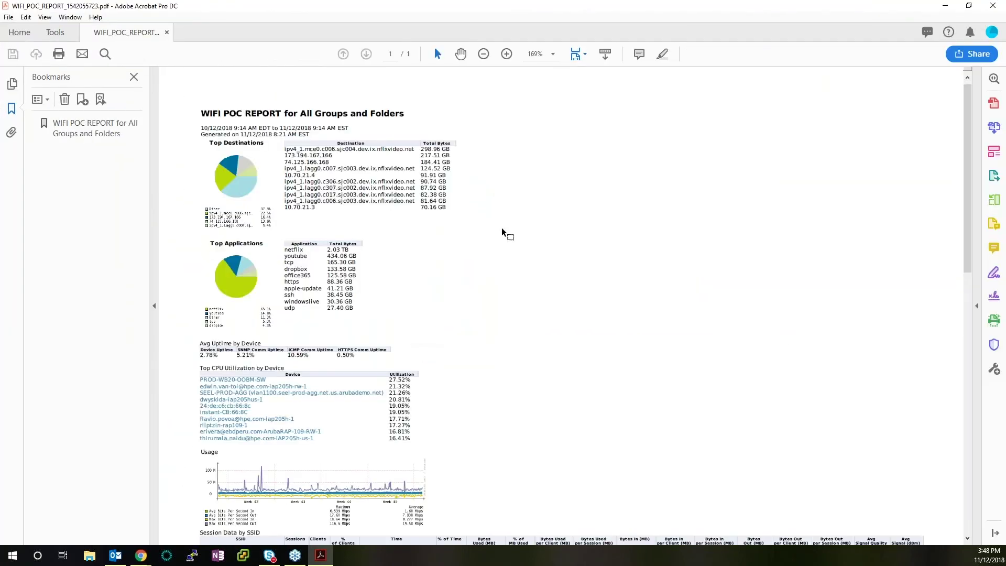
scroll(501, 229, down, 3)
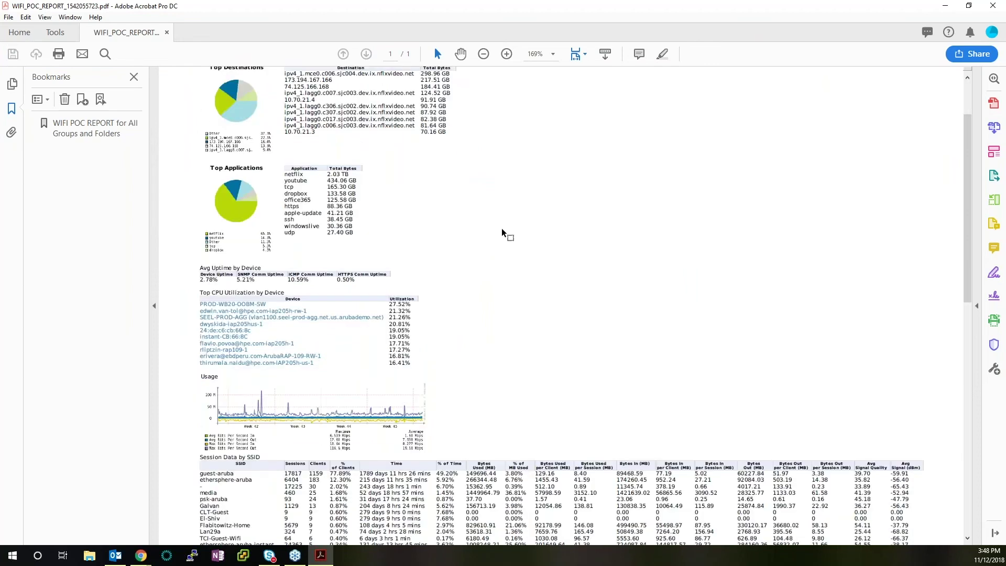
scroll(501, 228, down, 10)
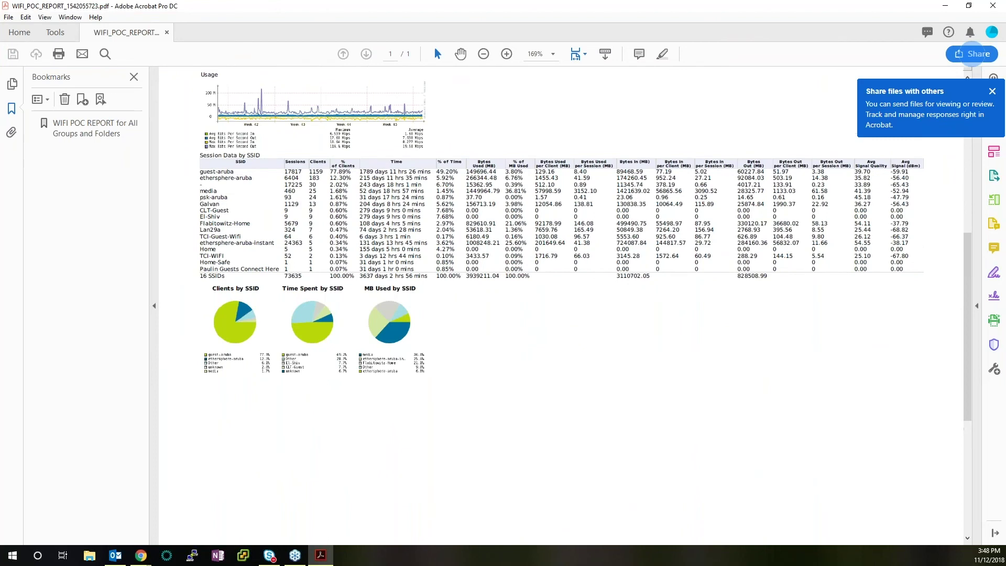
scroll(972, 53, up, 13)
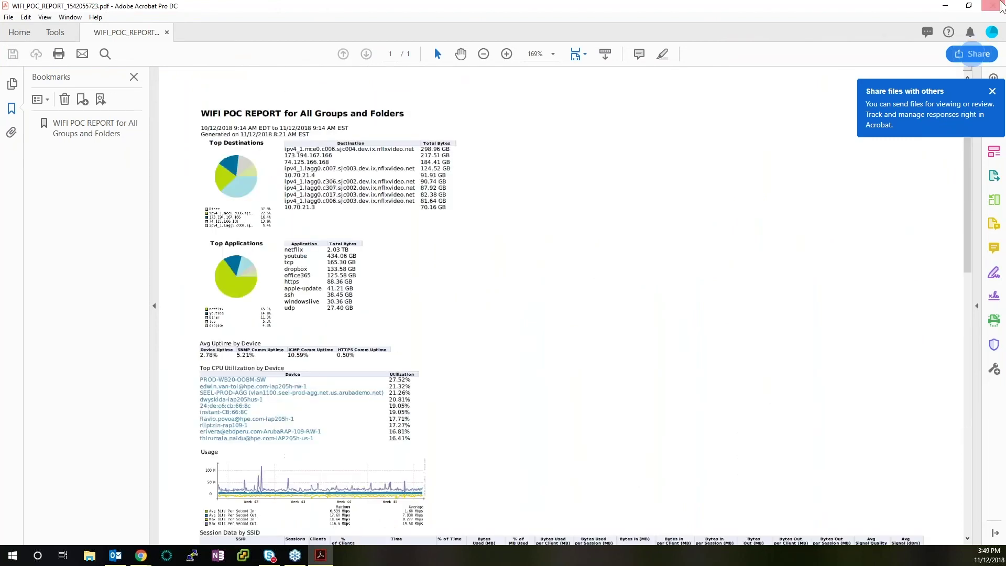
click(995, 5)
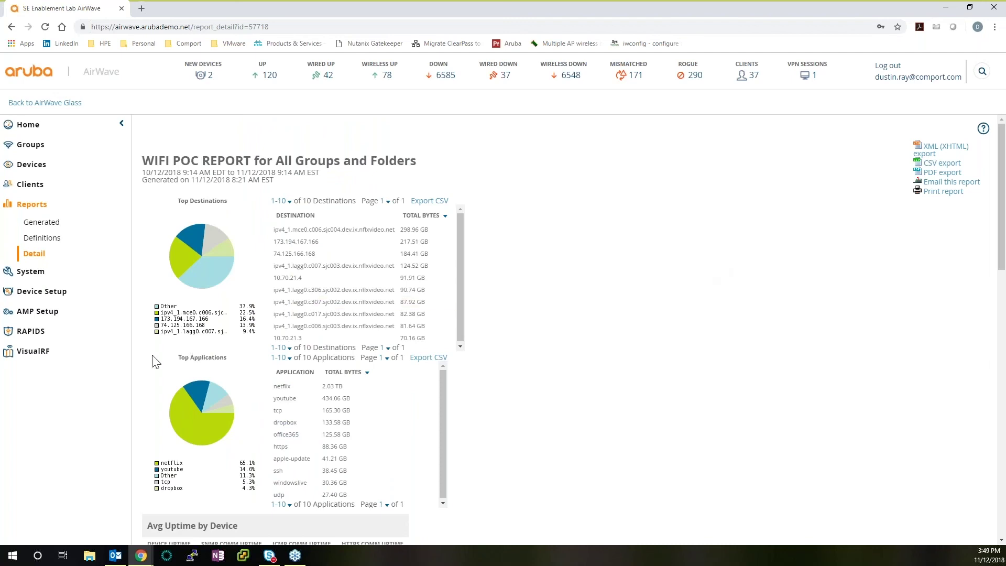
Open the VisualRF map and select the Aruba Campus site in California
click(59, 355)
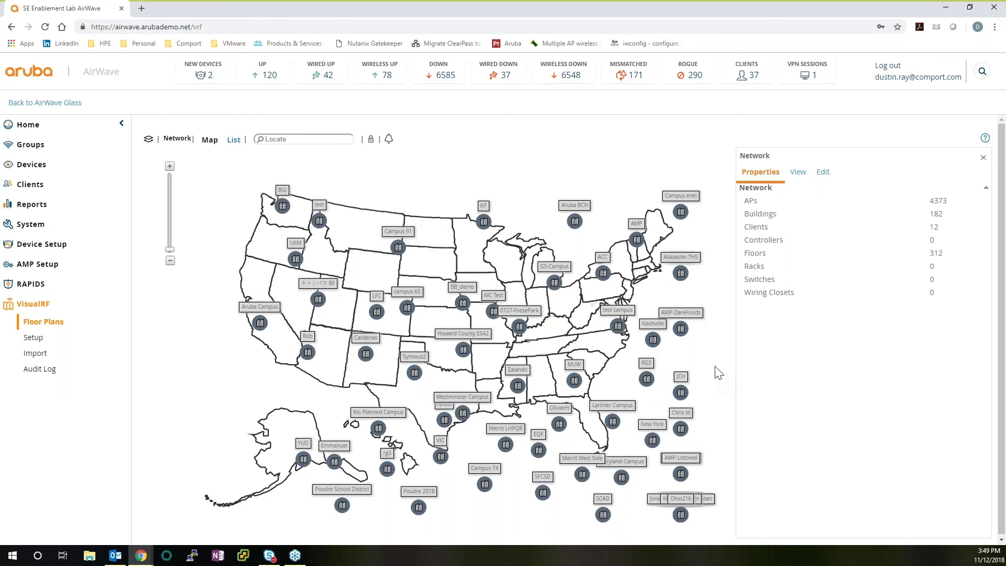
drag(718, 373, 711, 367)
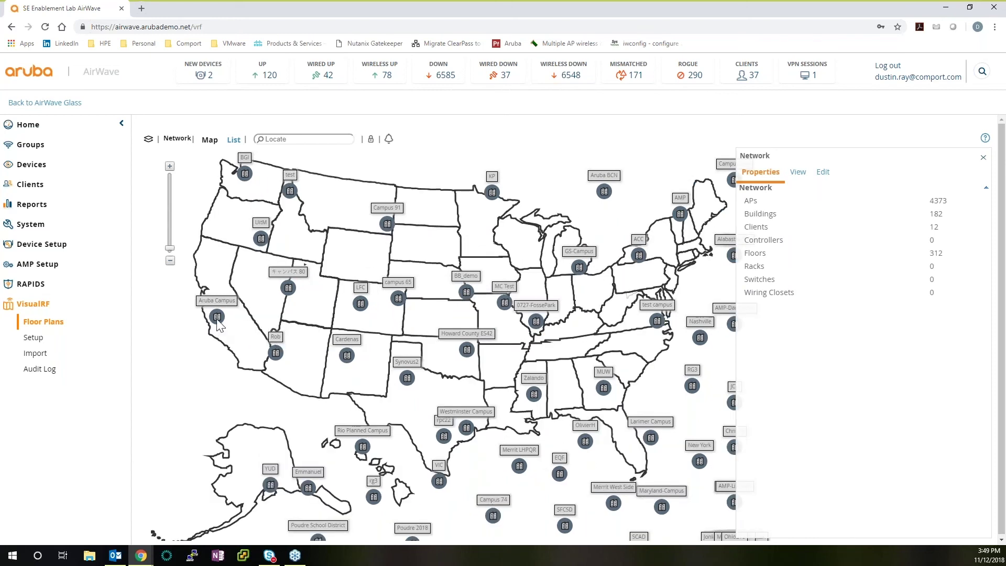
click(217, 321)
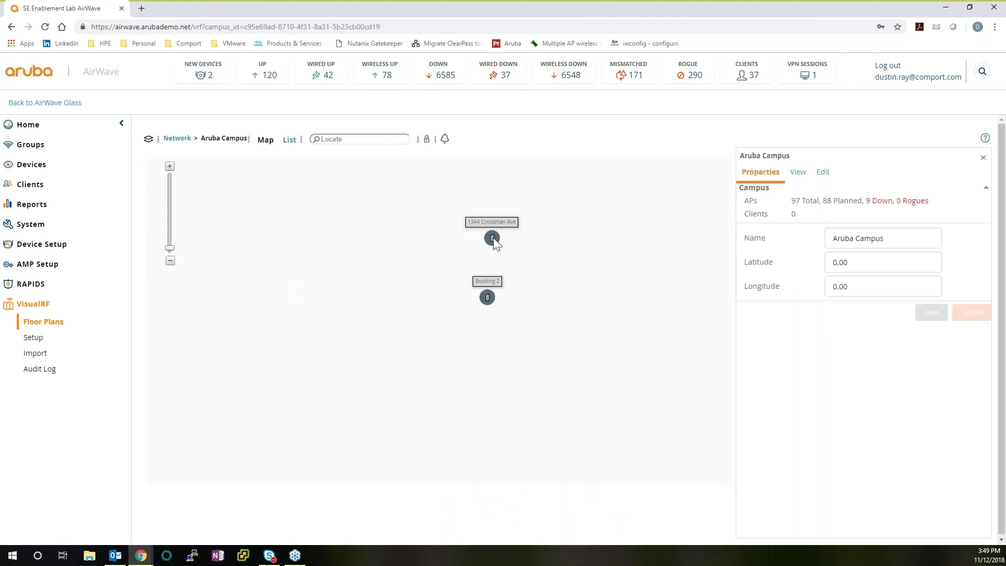
Open Floor 1 of the 1344 Crossman Ave building
double_click(492, 238)
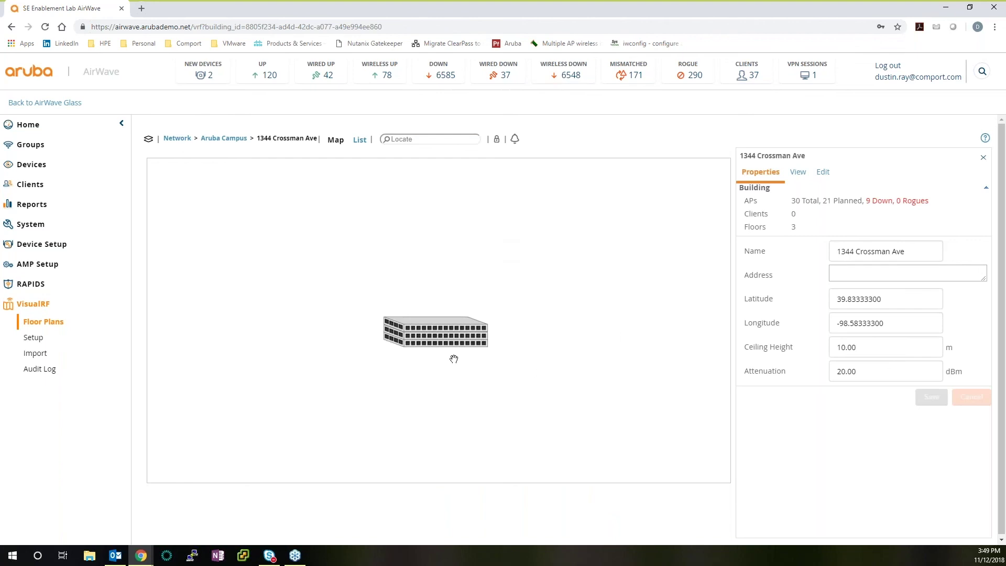
mouse_move(450, 348)
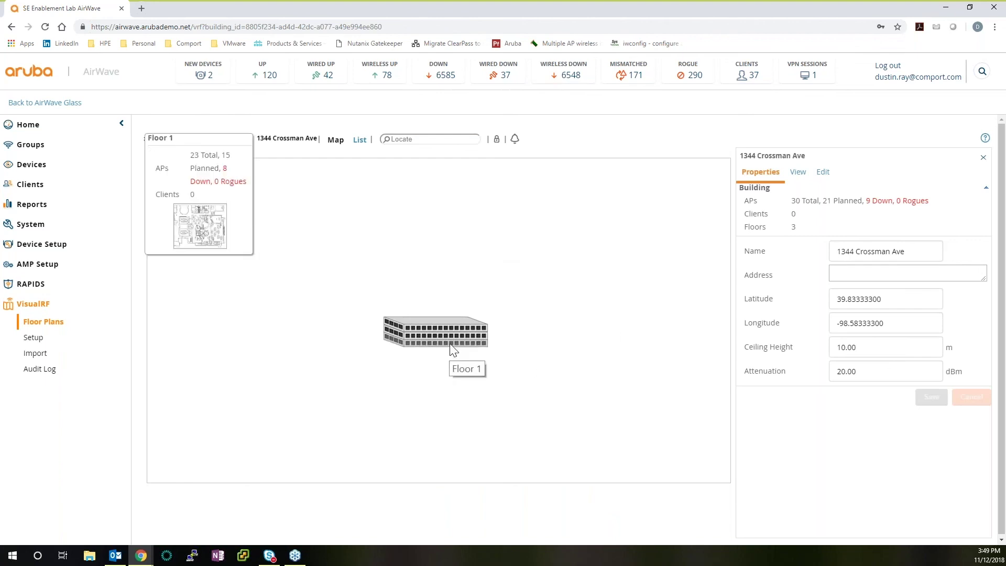
double_click(450, 347)
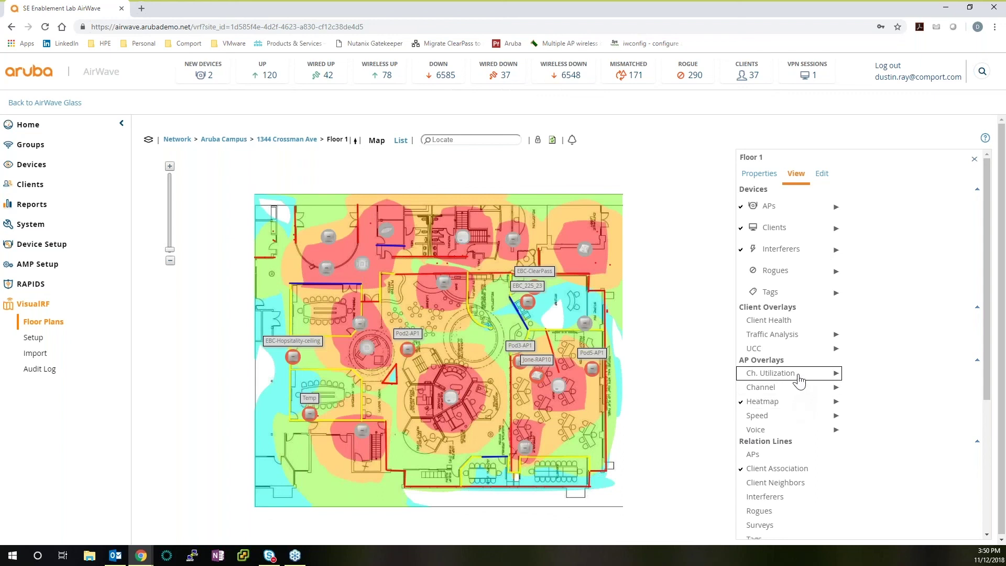
Toggle Rogues on and off, then select access point EBC_225_23 on the plan
click(797, 280)
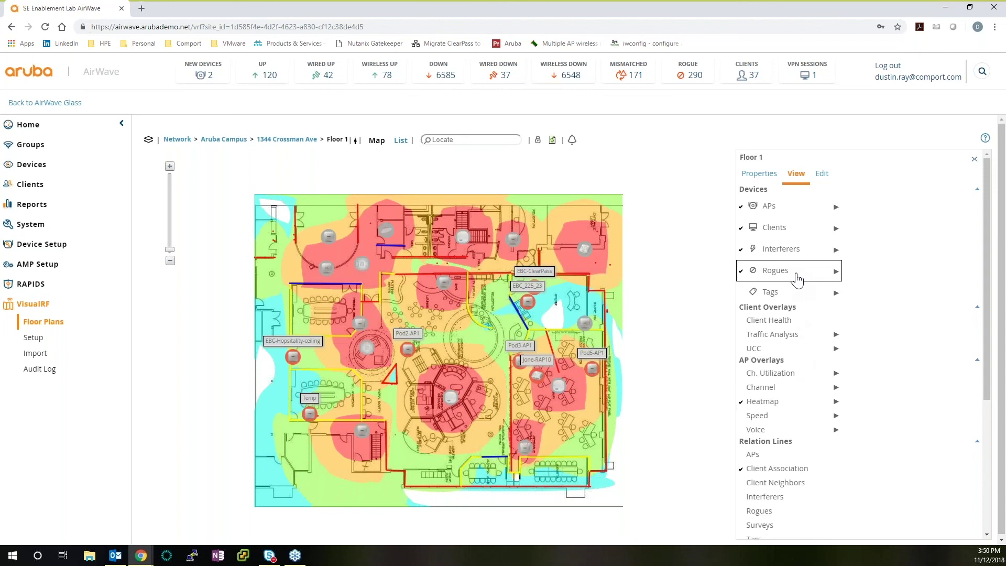
click(797, 281)
click(527, 304)
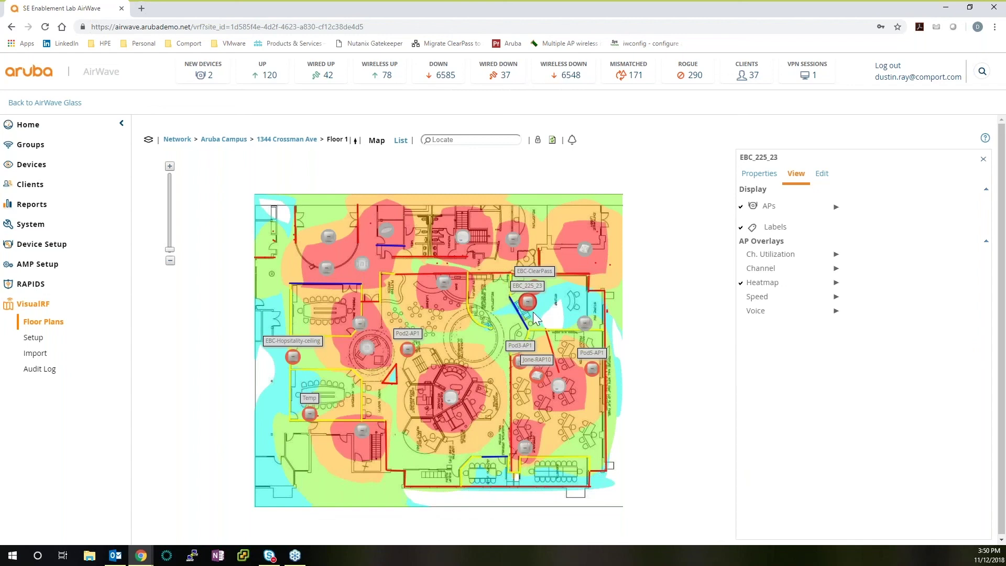
mouse_move(536, 348)
Move up to the Floor 3 heatmap and zoom out and back in on its coverage
click(355, 141)
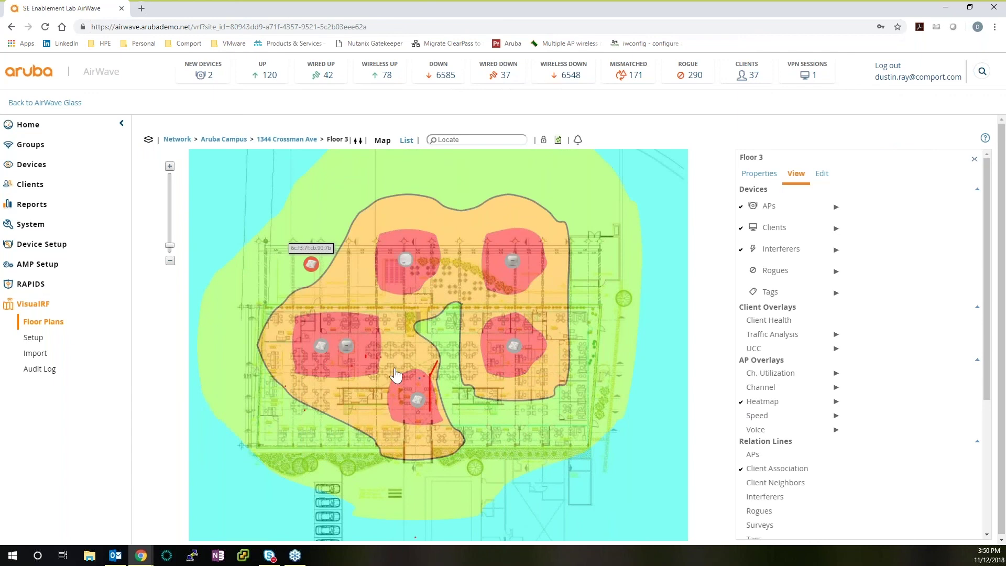
mouse_move(556, 388)
scroll(556, 388, down, 2)
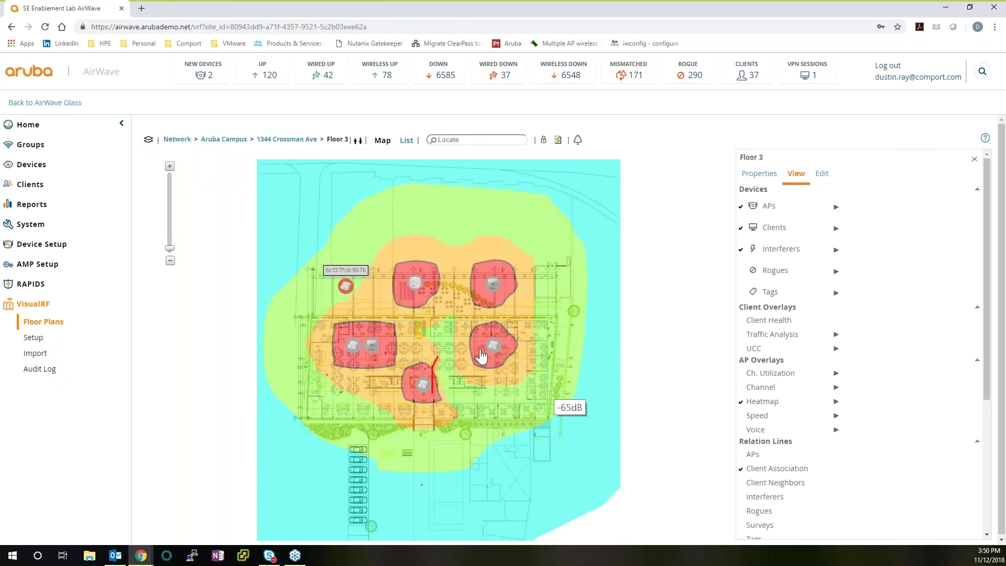
scroll(212, 275, up, 2)
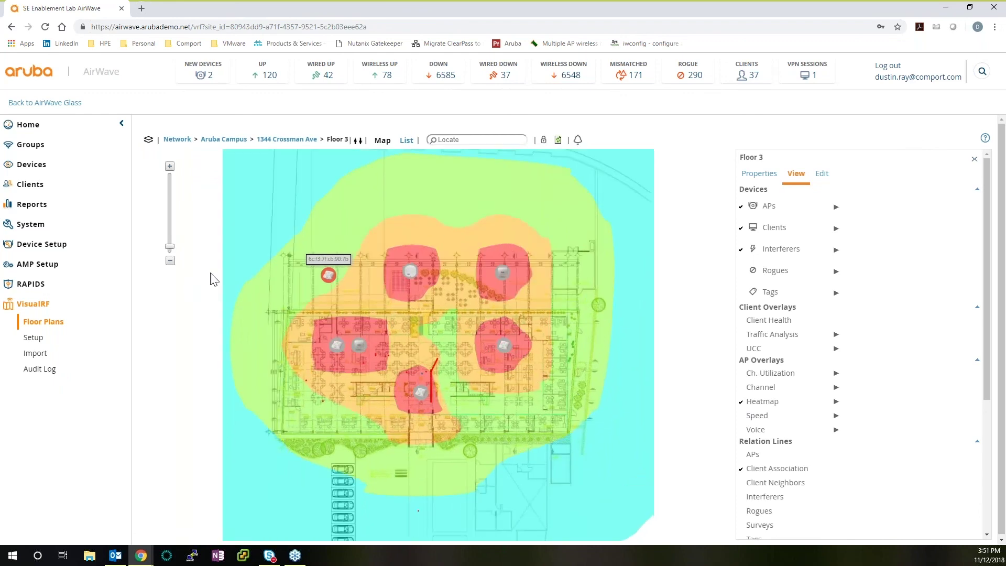